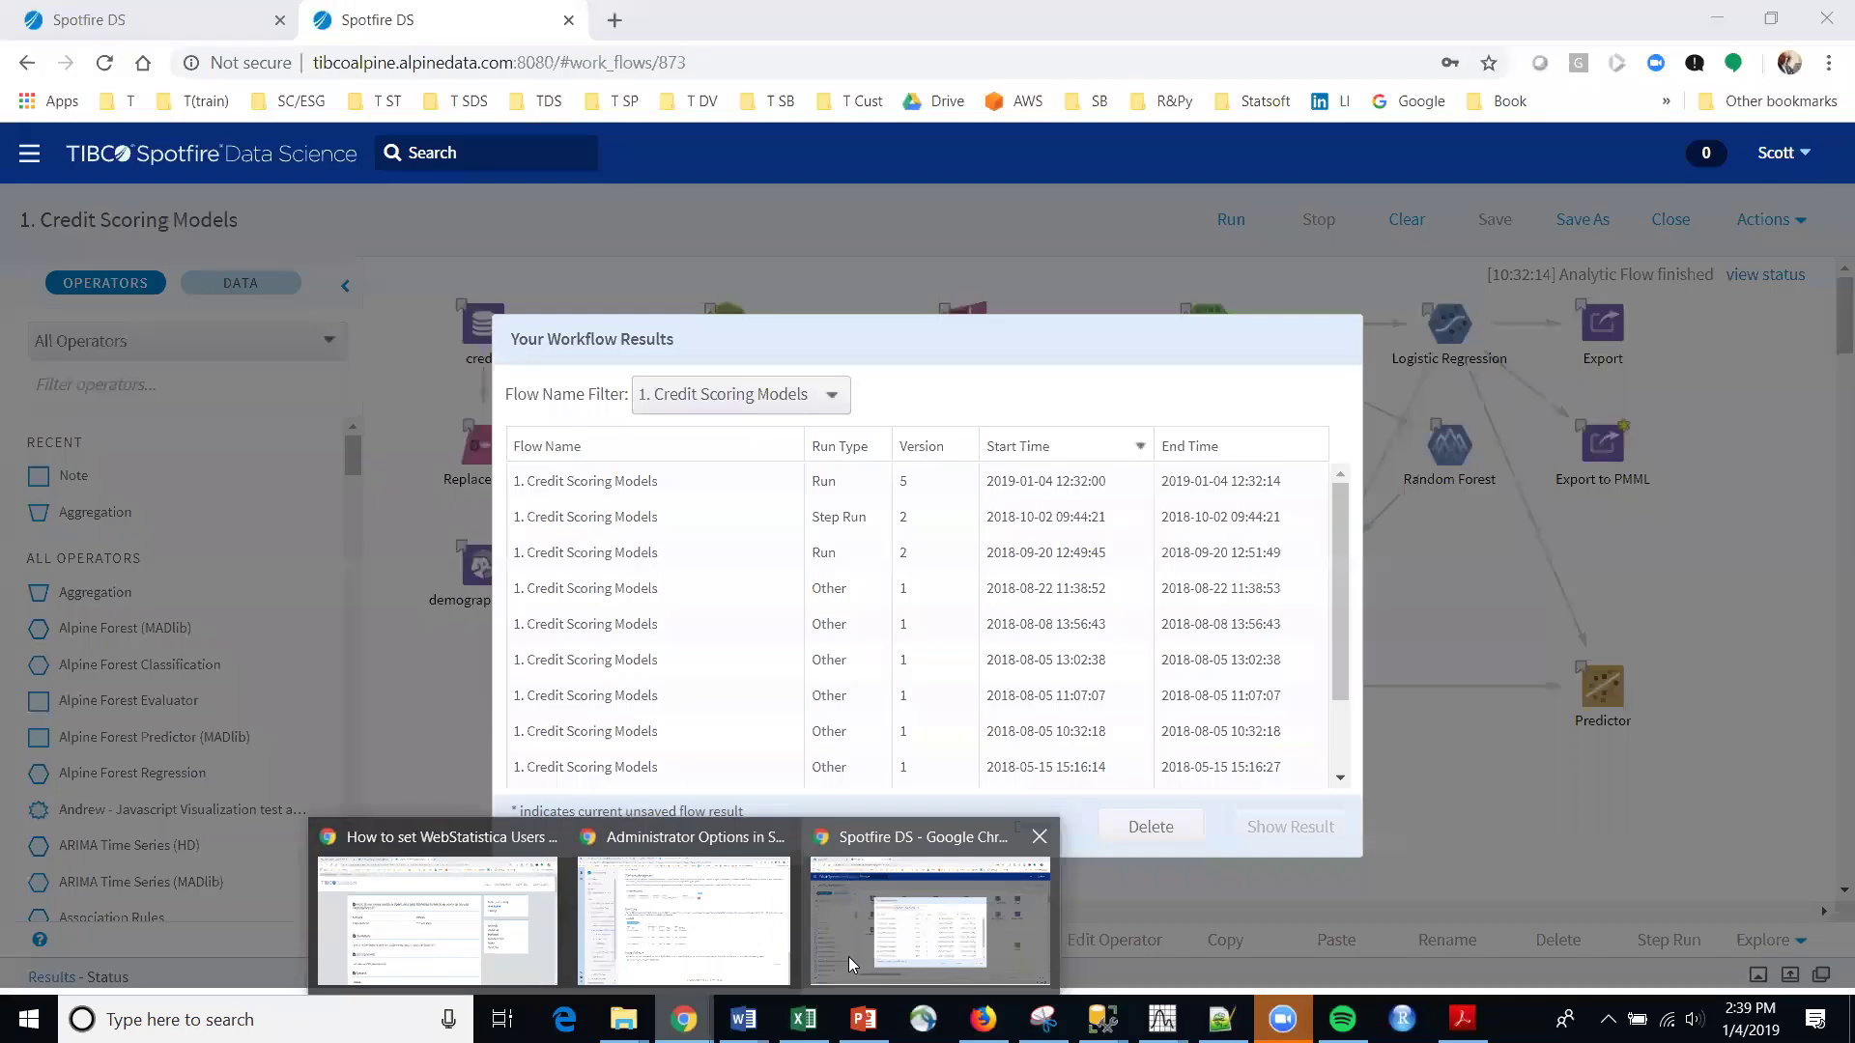
# Step: Dismiss the Your Workflow Results dialog to return to the Credit Scoring Models canvas
pyautogui.click(847, 956)
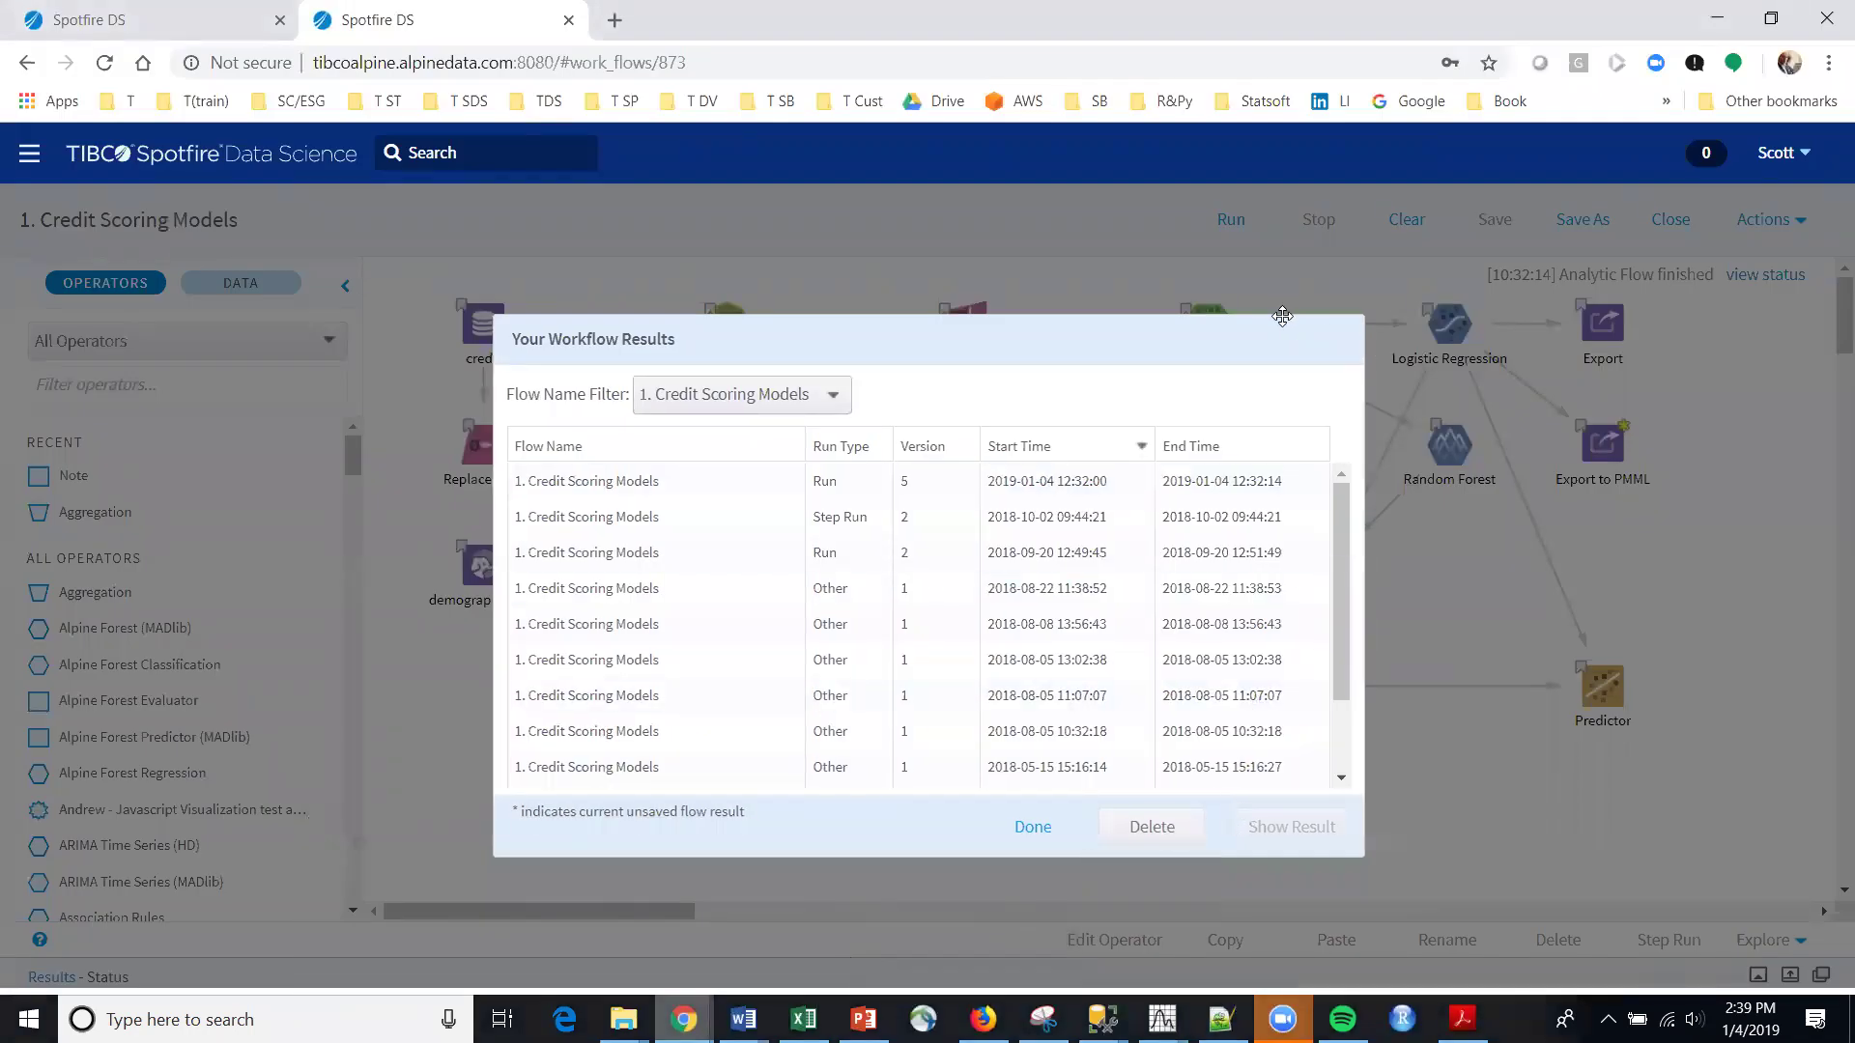
pyautogui.click(1034, 827)
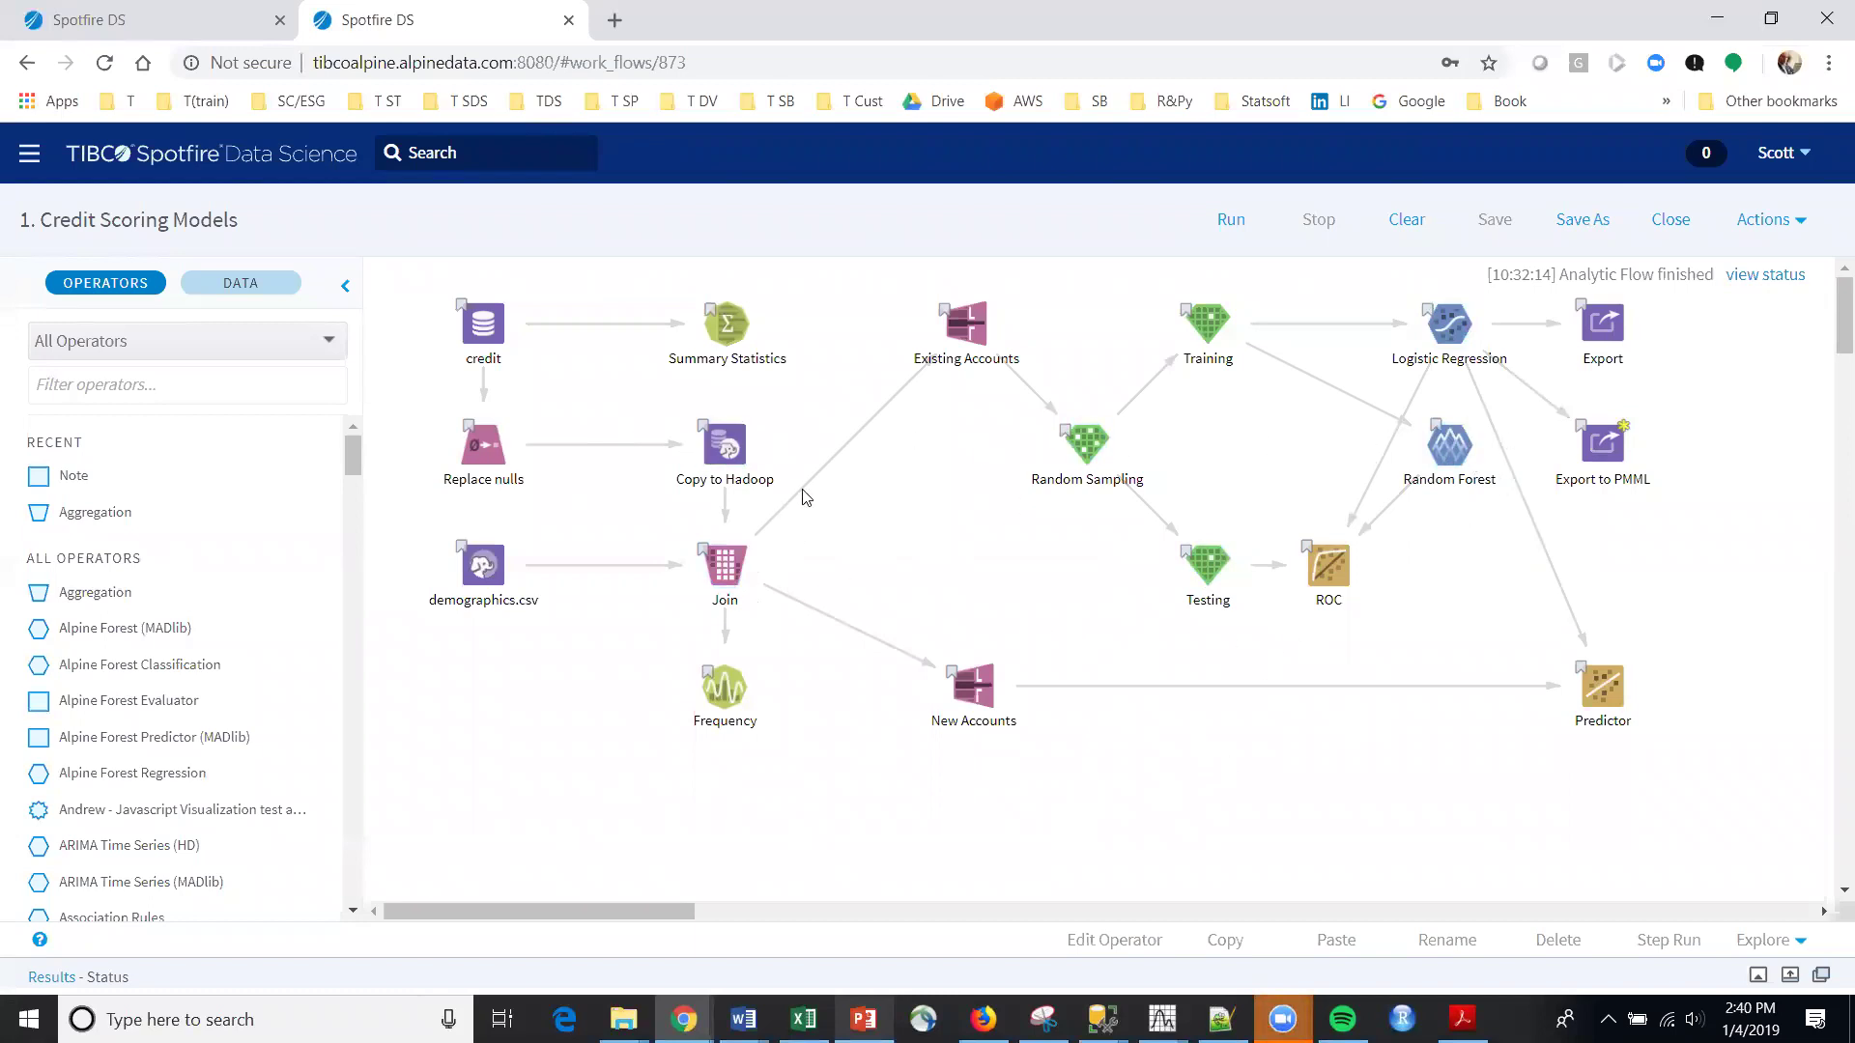
# Step: Run the entire Credit Scoring Models workflow from the toolbar
pyautogui.click(1241, 236)
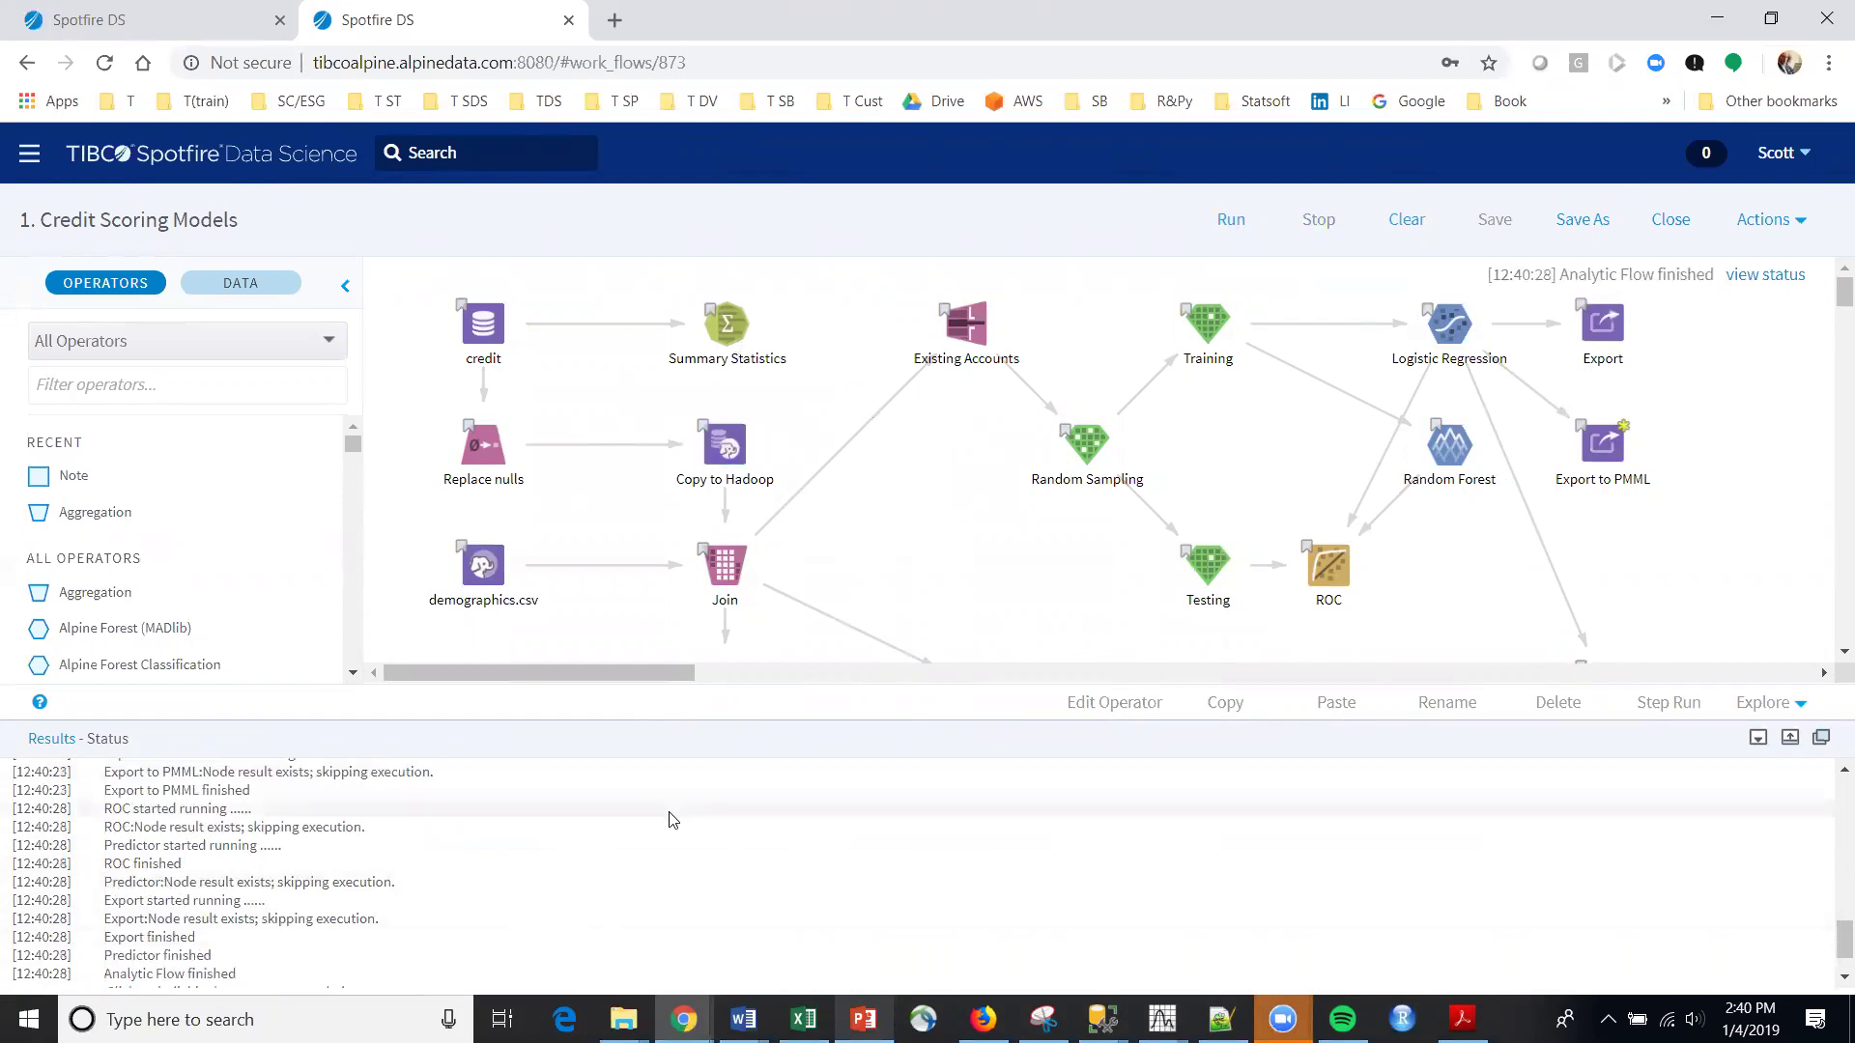
pyautogui.scroll(-2, 666, 817)
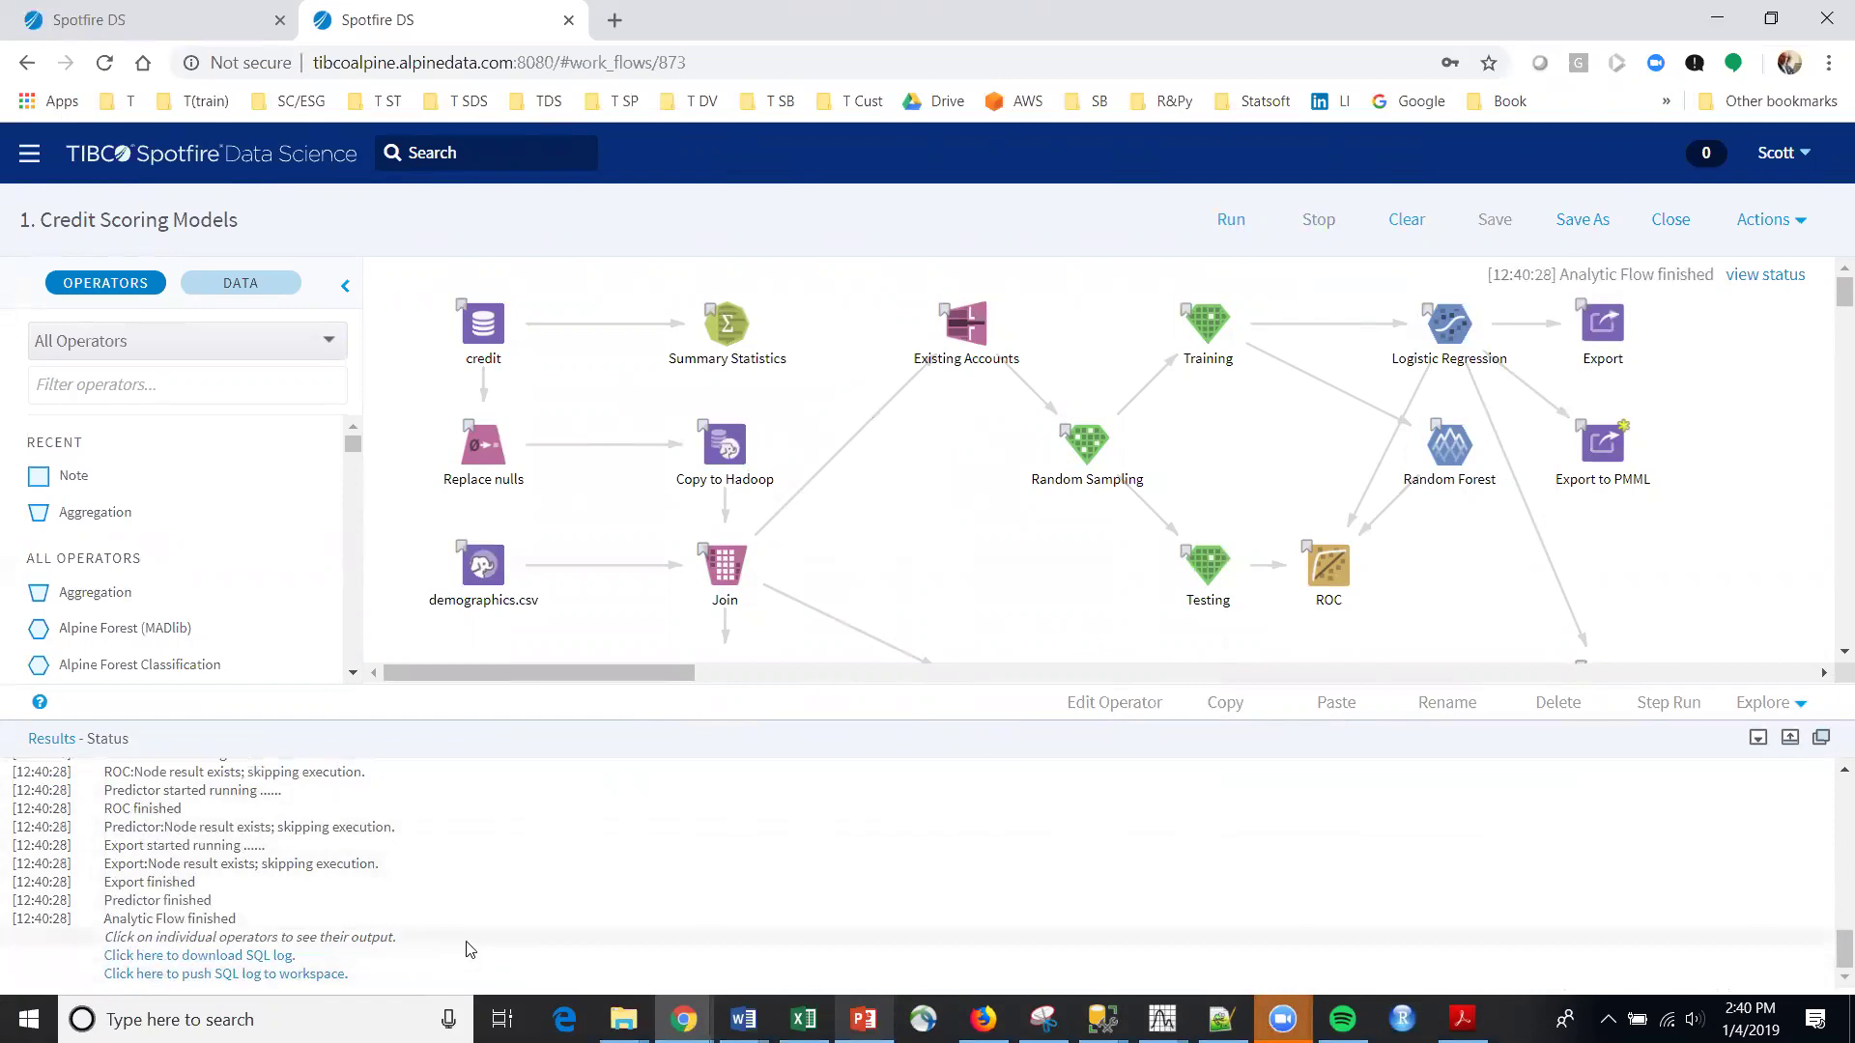
# Step: View the Summary Statistics, Existing Accounts, Training and Join results, expanding the Join table
pyautogui.click(727, 333)
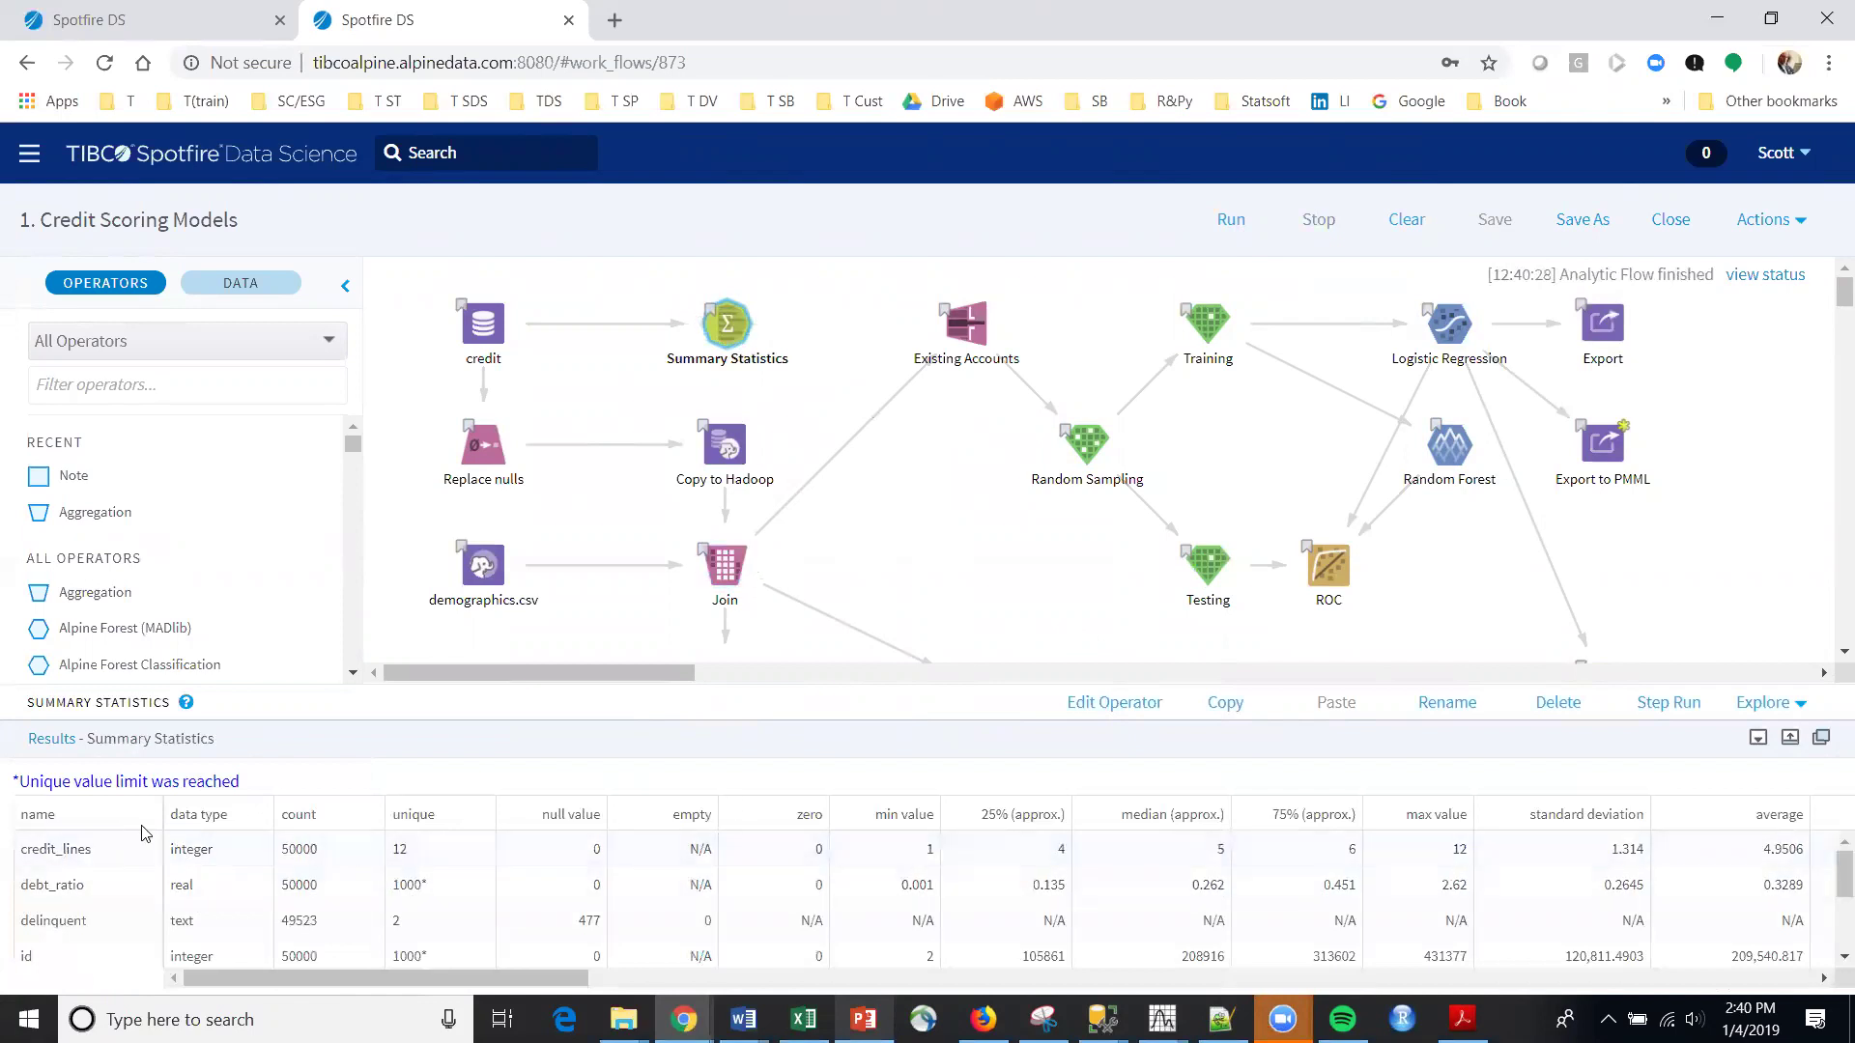
pyautogui.click(1789, 738)
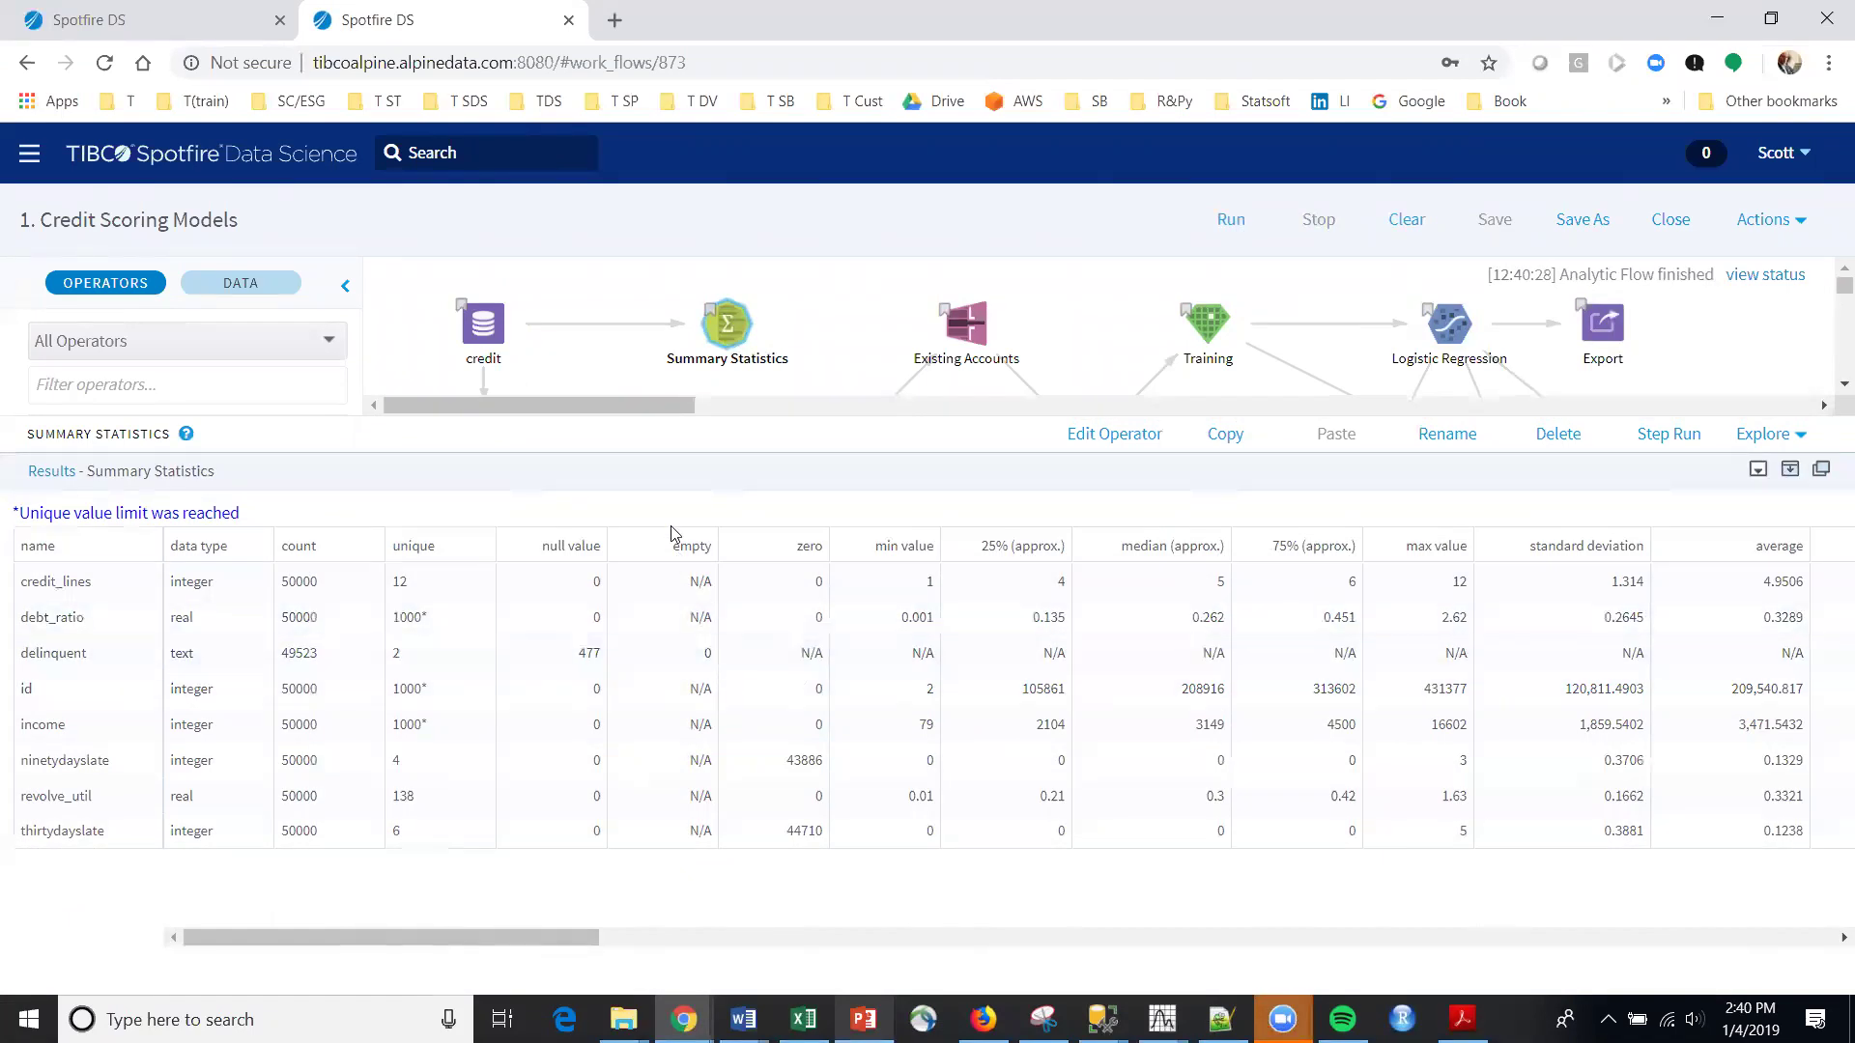
pyautogui.click(962, 336)
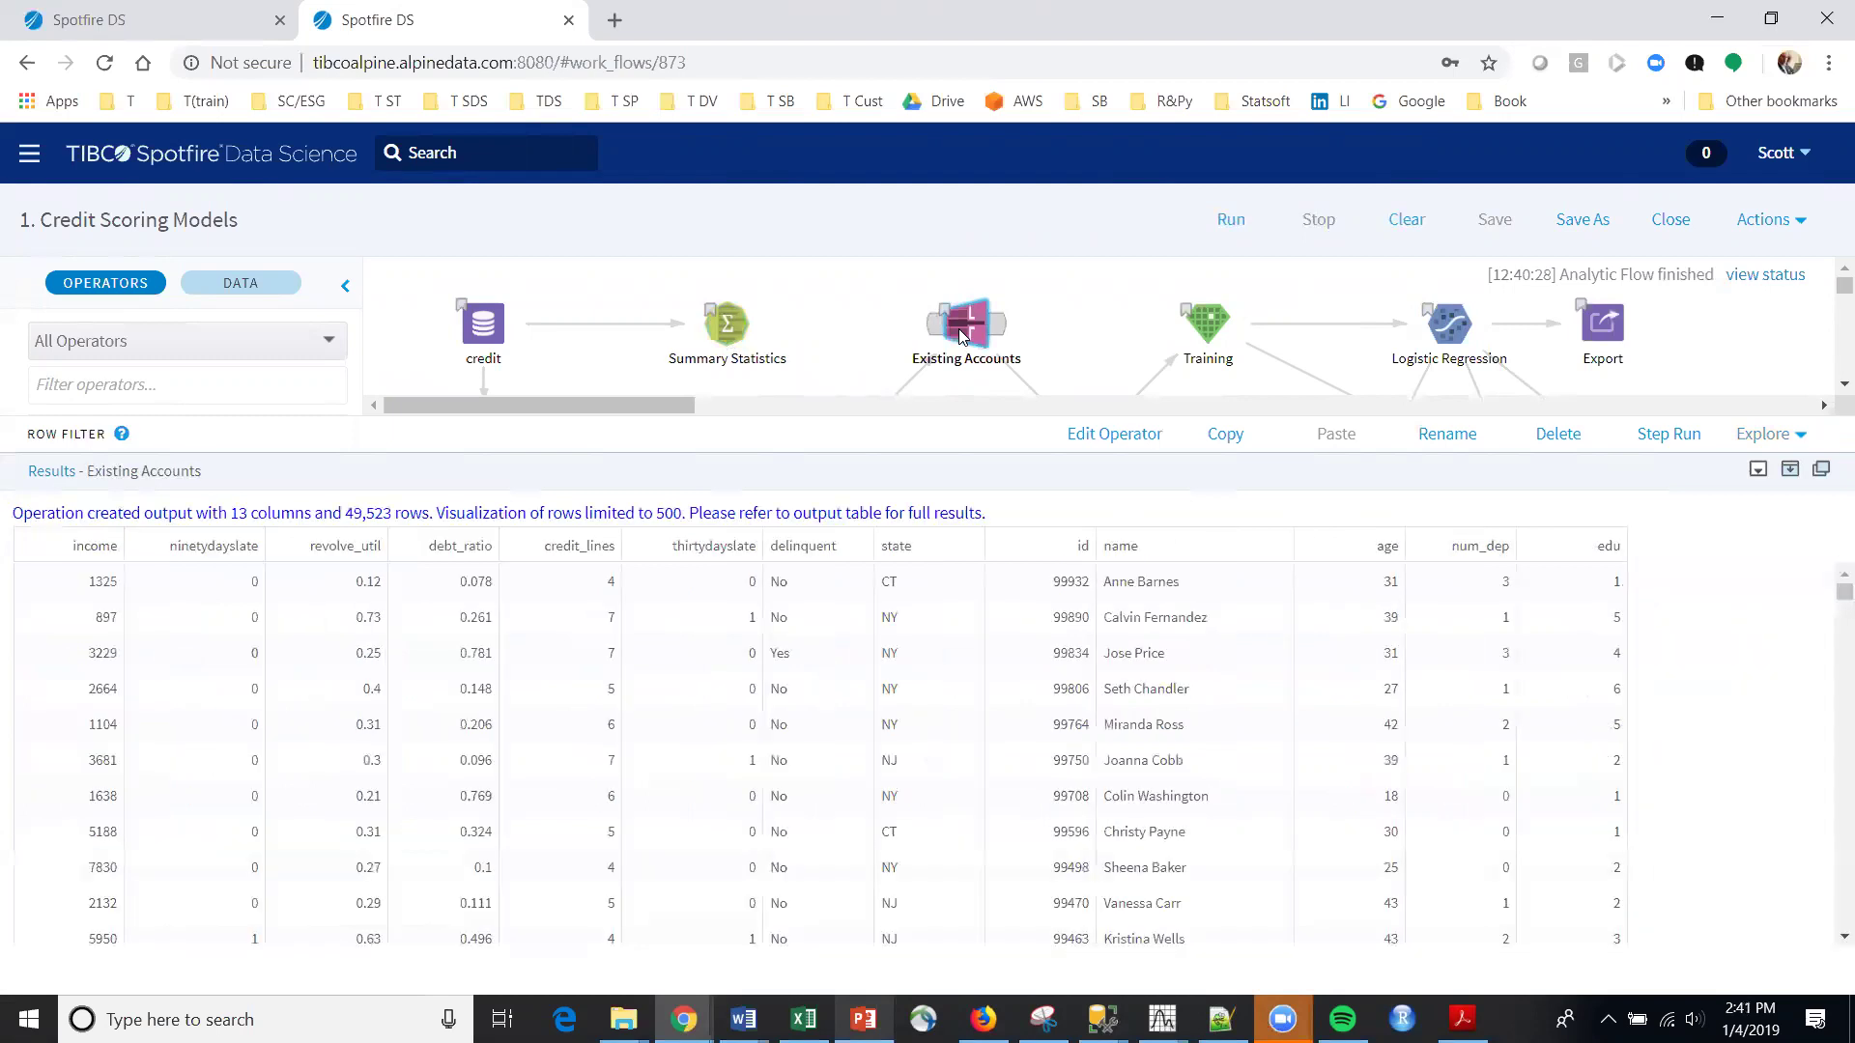
pyautogui.click(1203, 325)
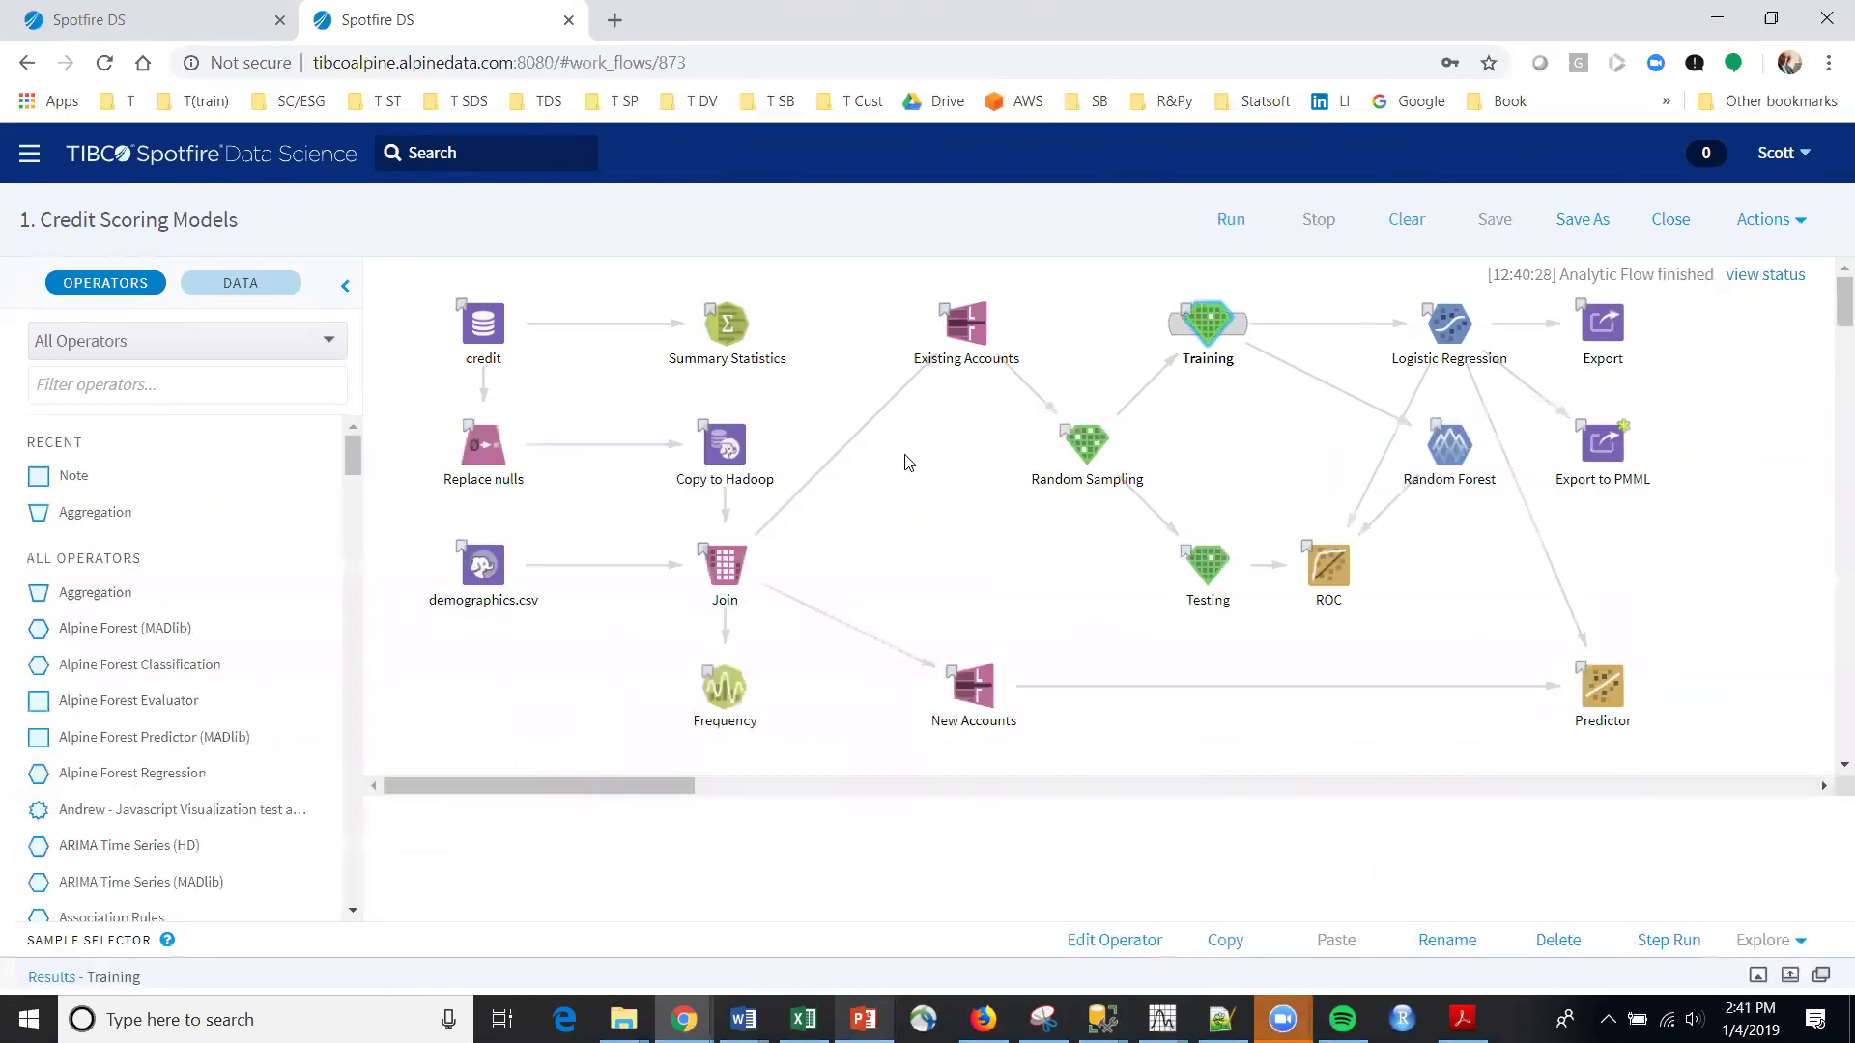
pyautogui.click(720, 573)
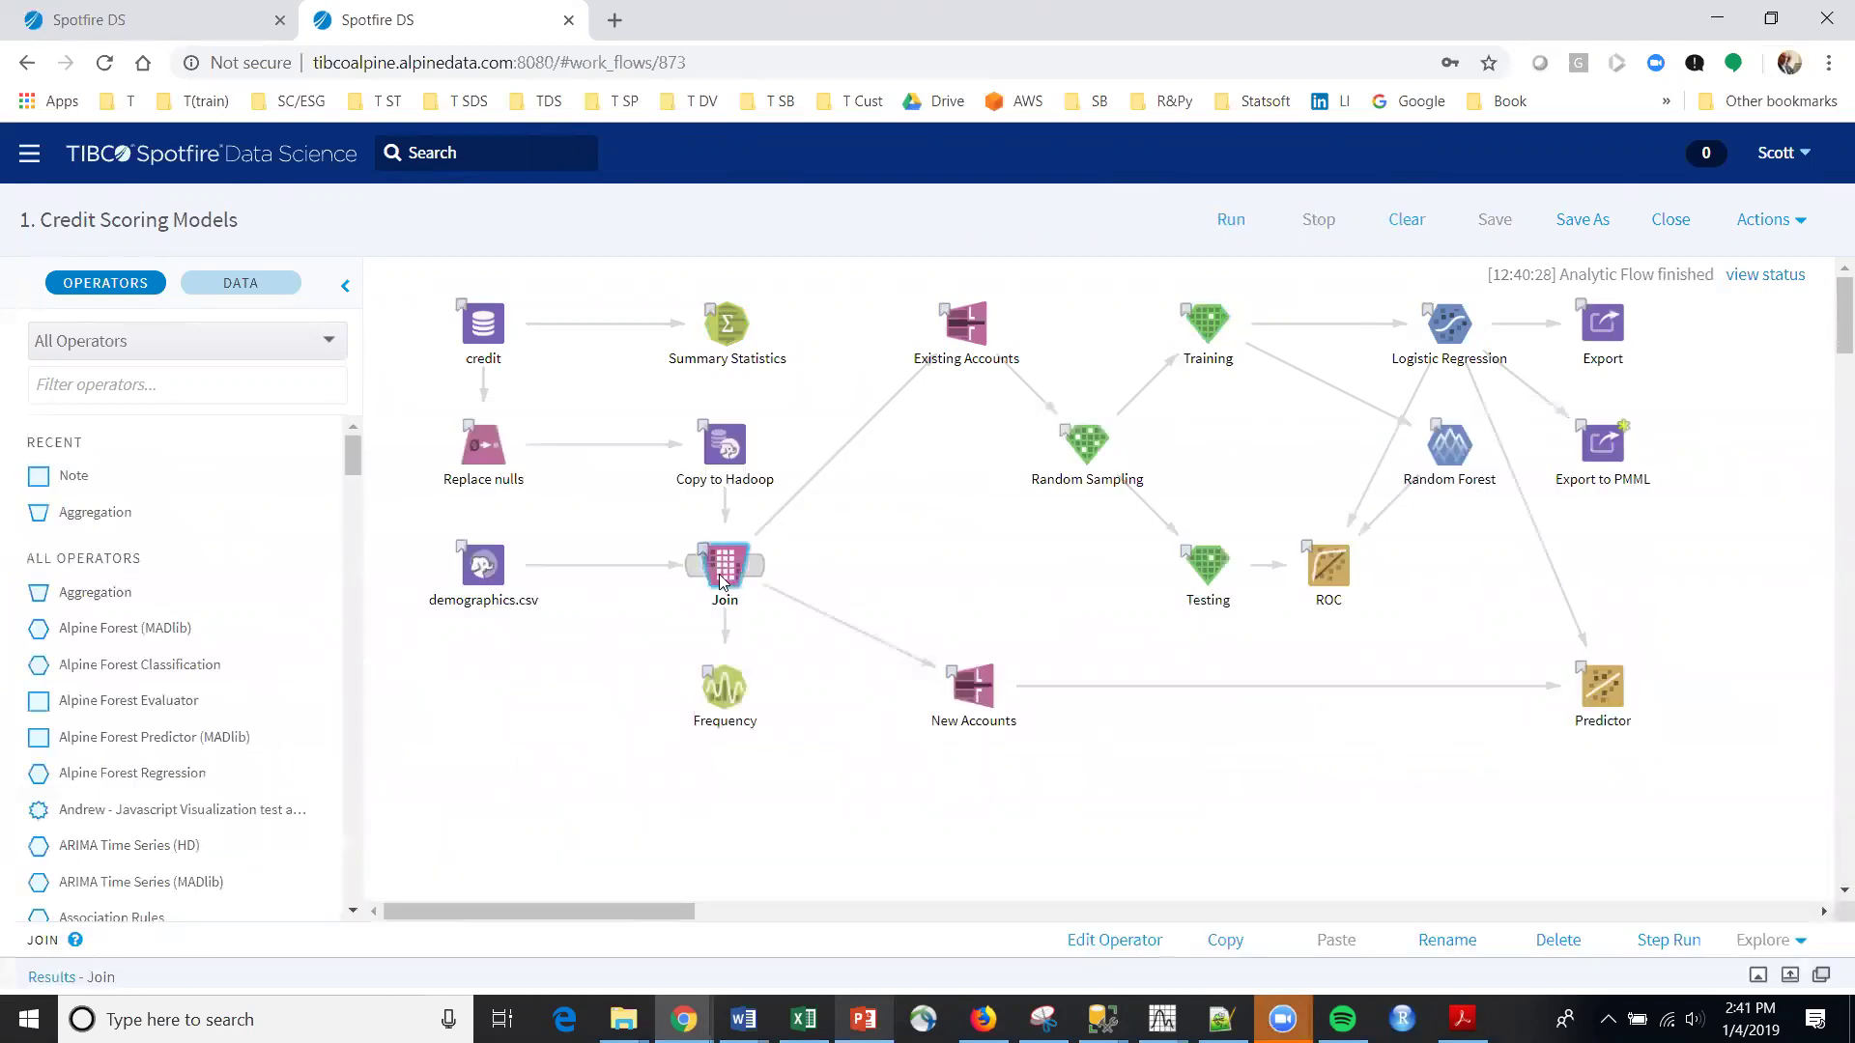
pyautogui.click(1789, 975)
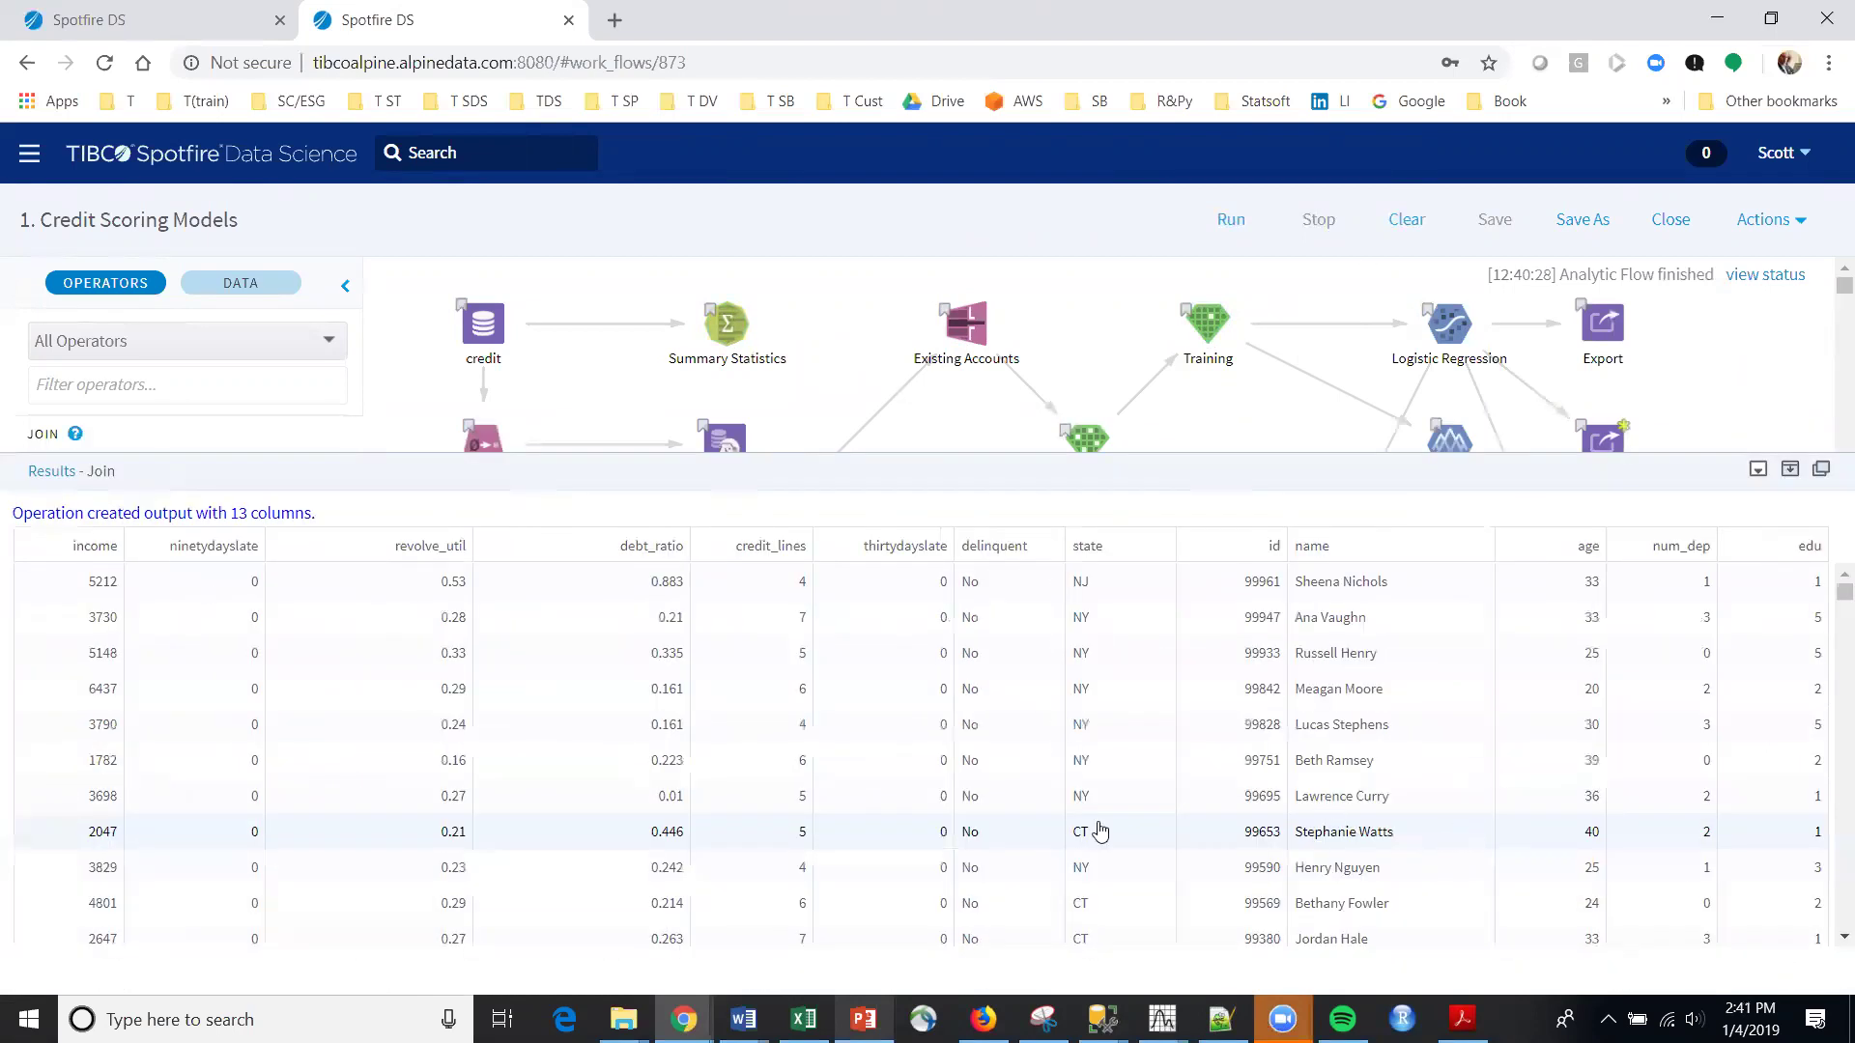
pyautogui.click(1790, 472)
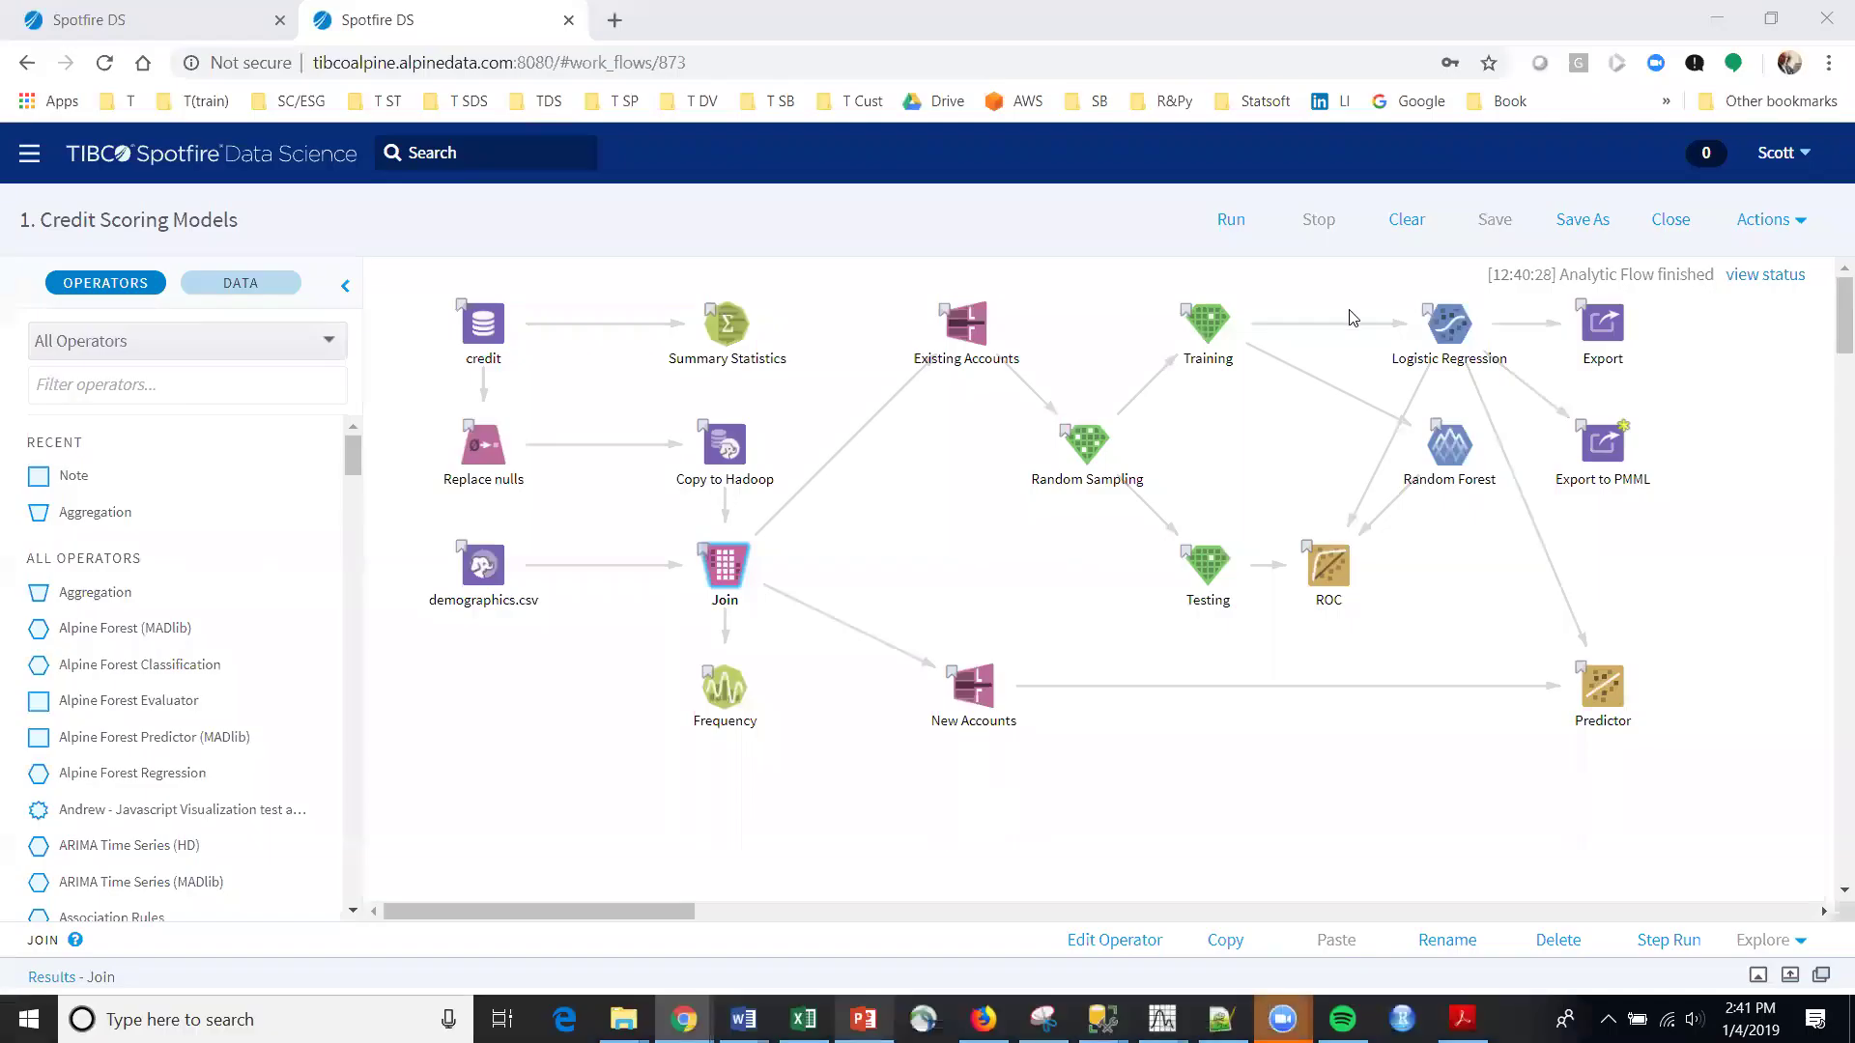
pyautogui.rightClick(971, 330)
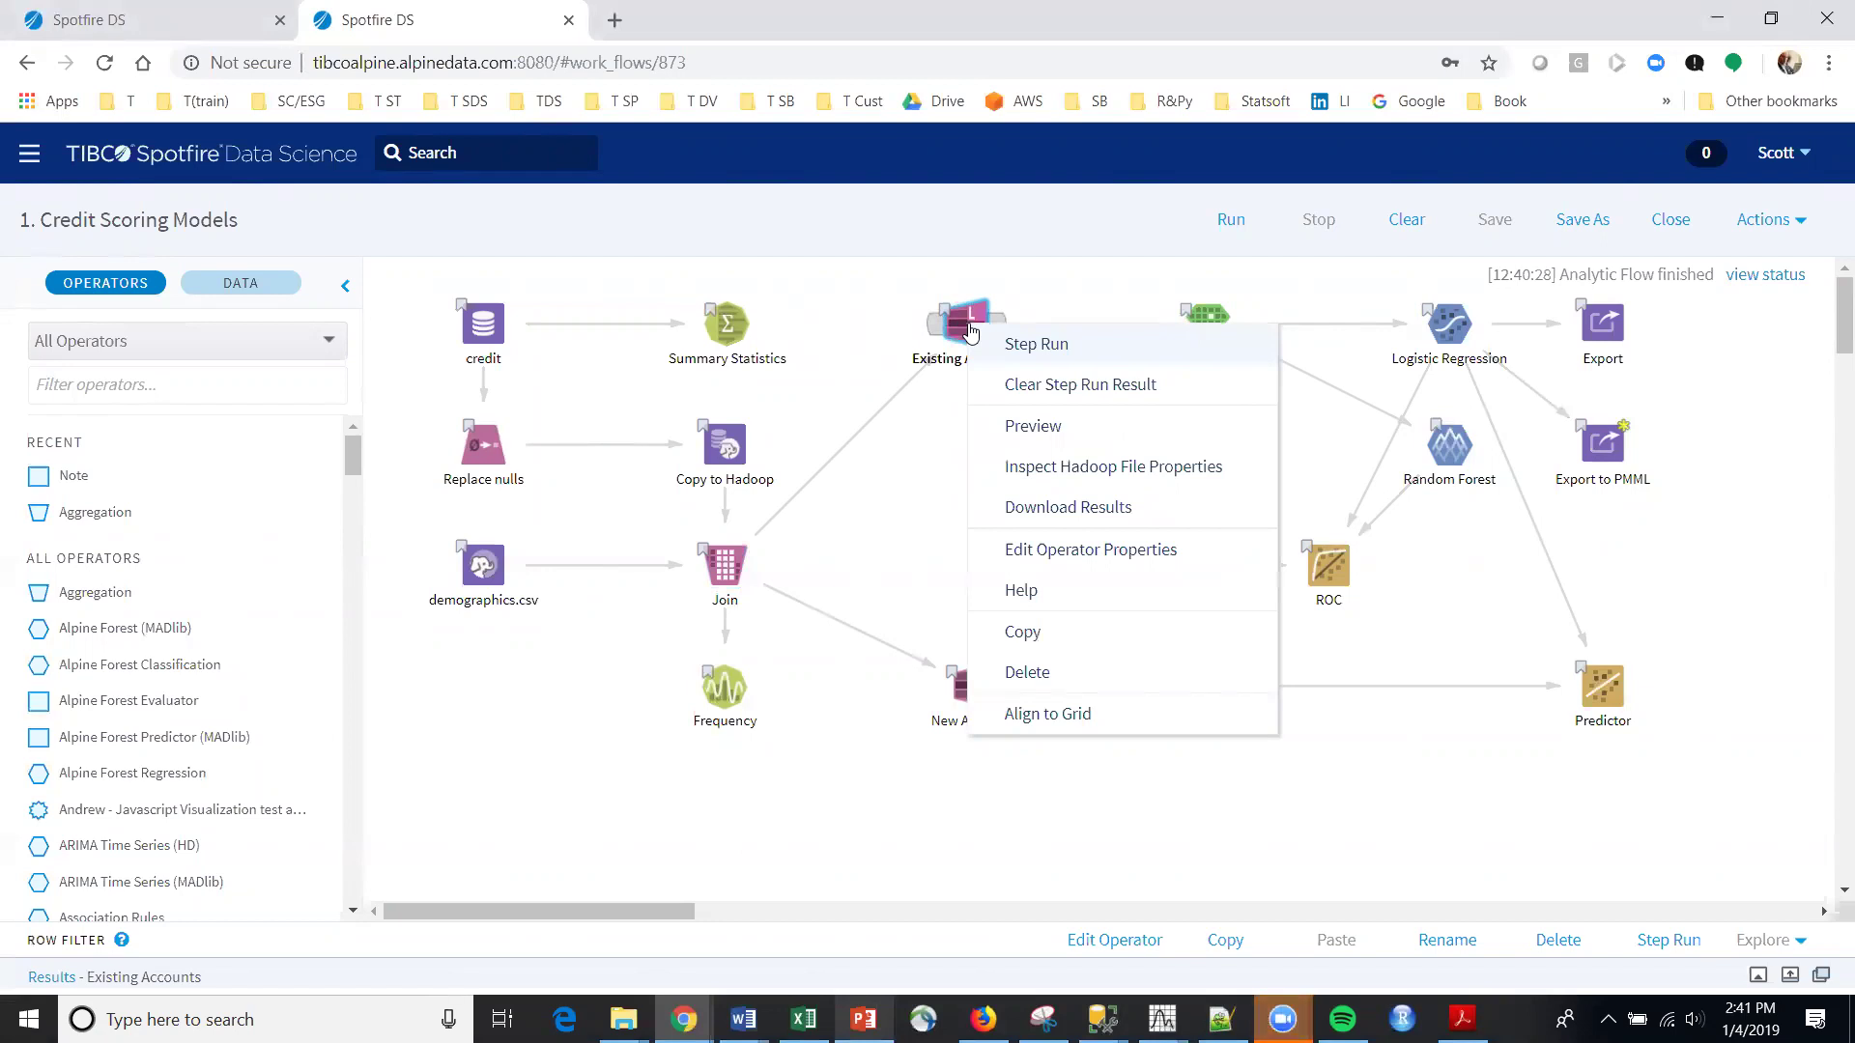
pyautogui.click(1040, 510)
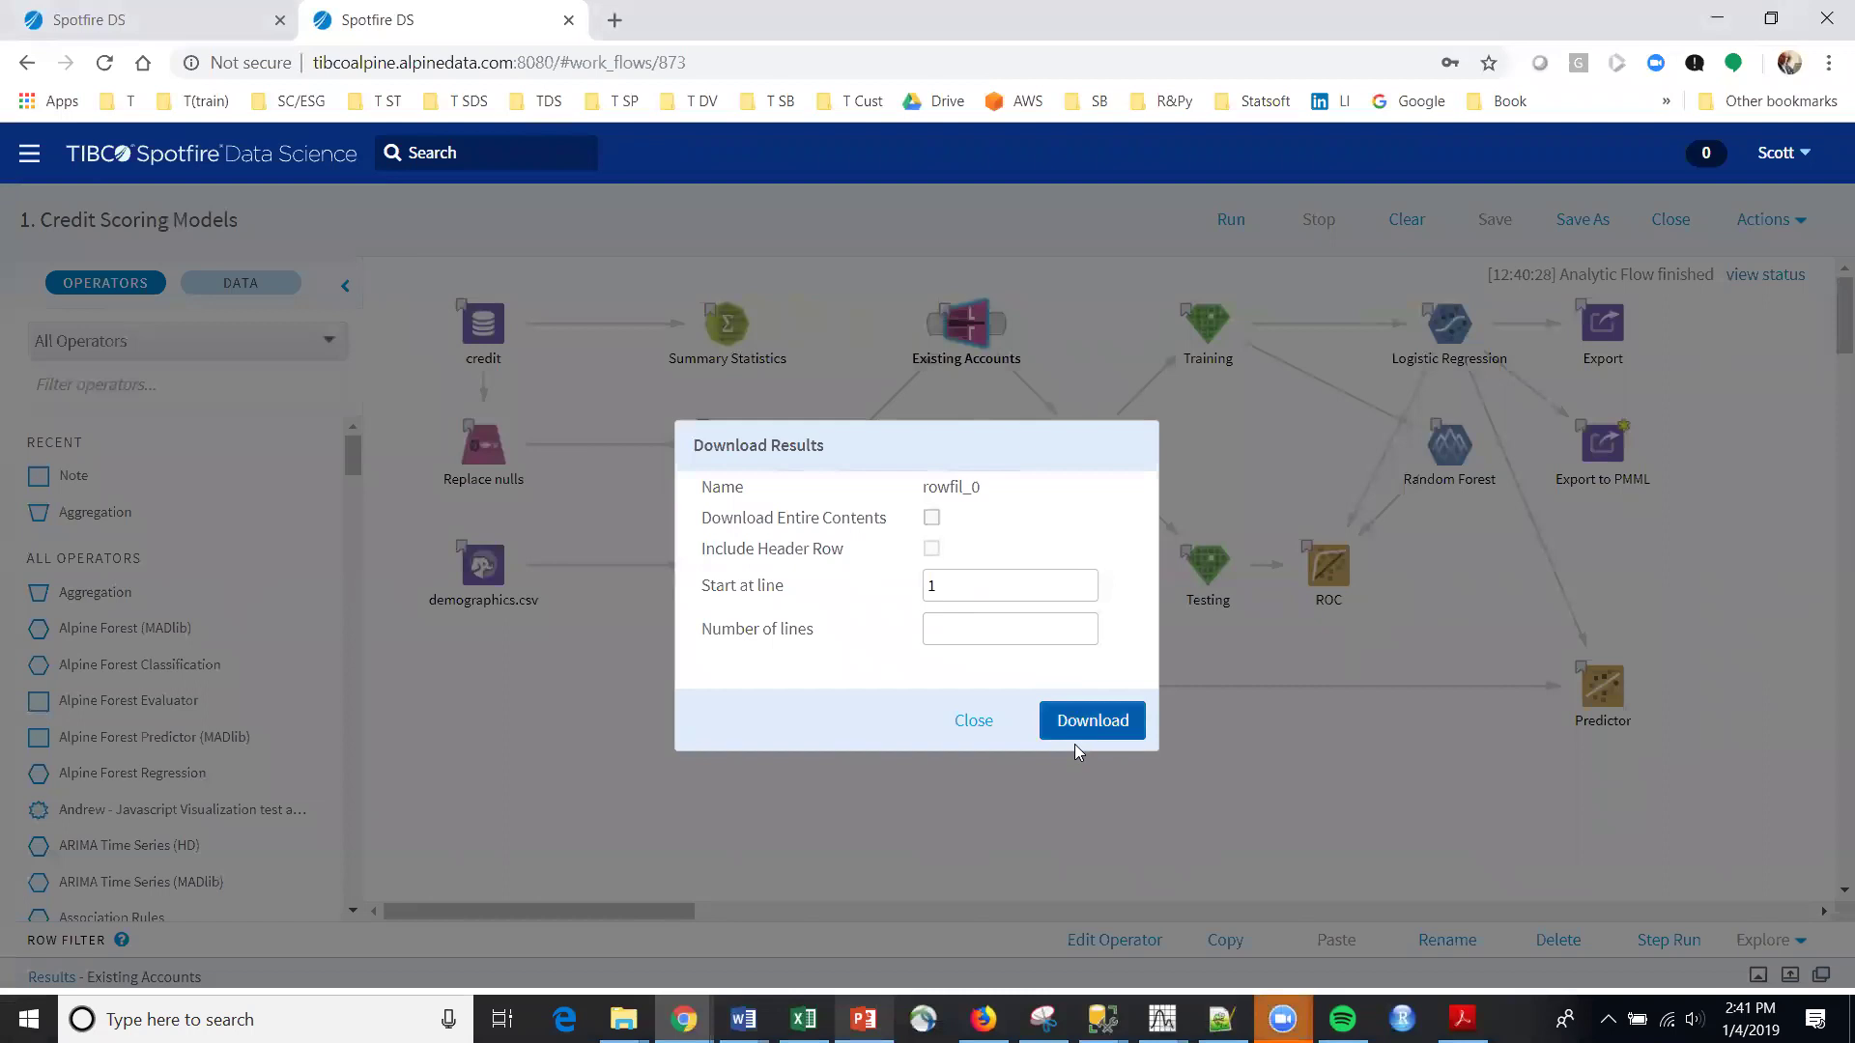
pyautogui.click(973, 719)
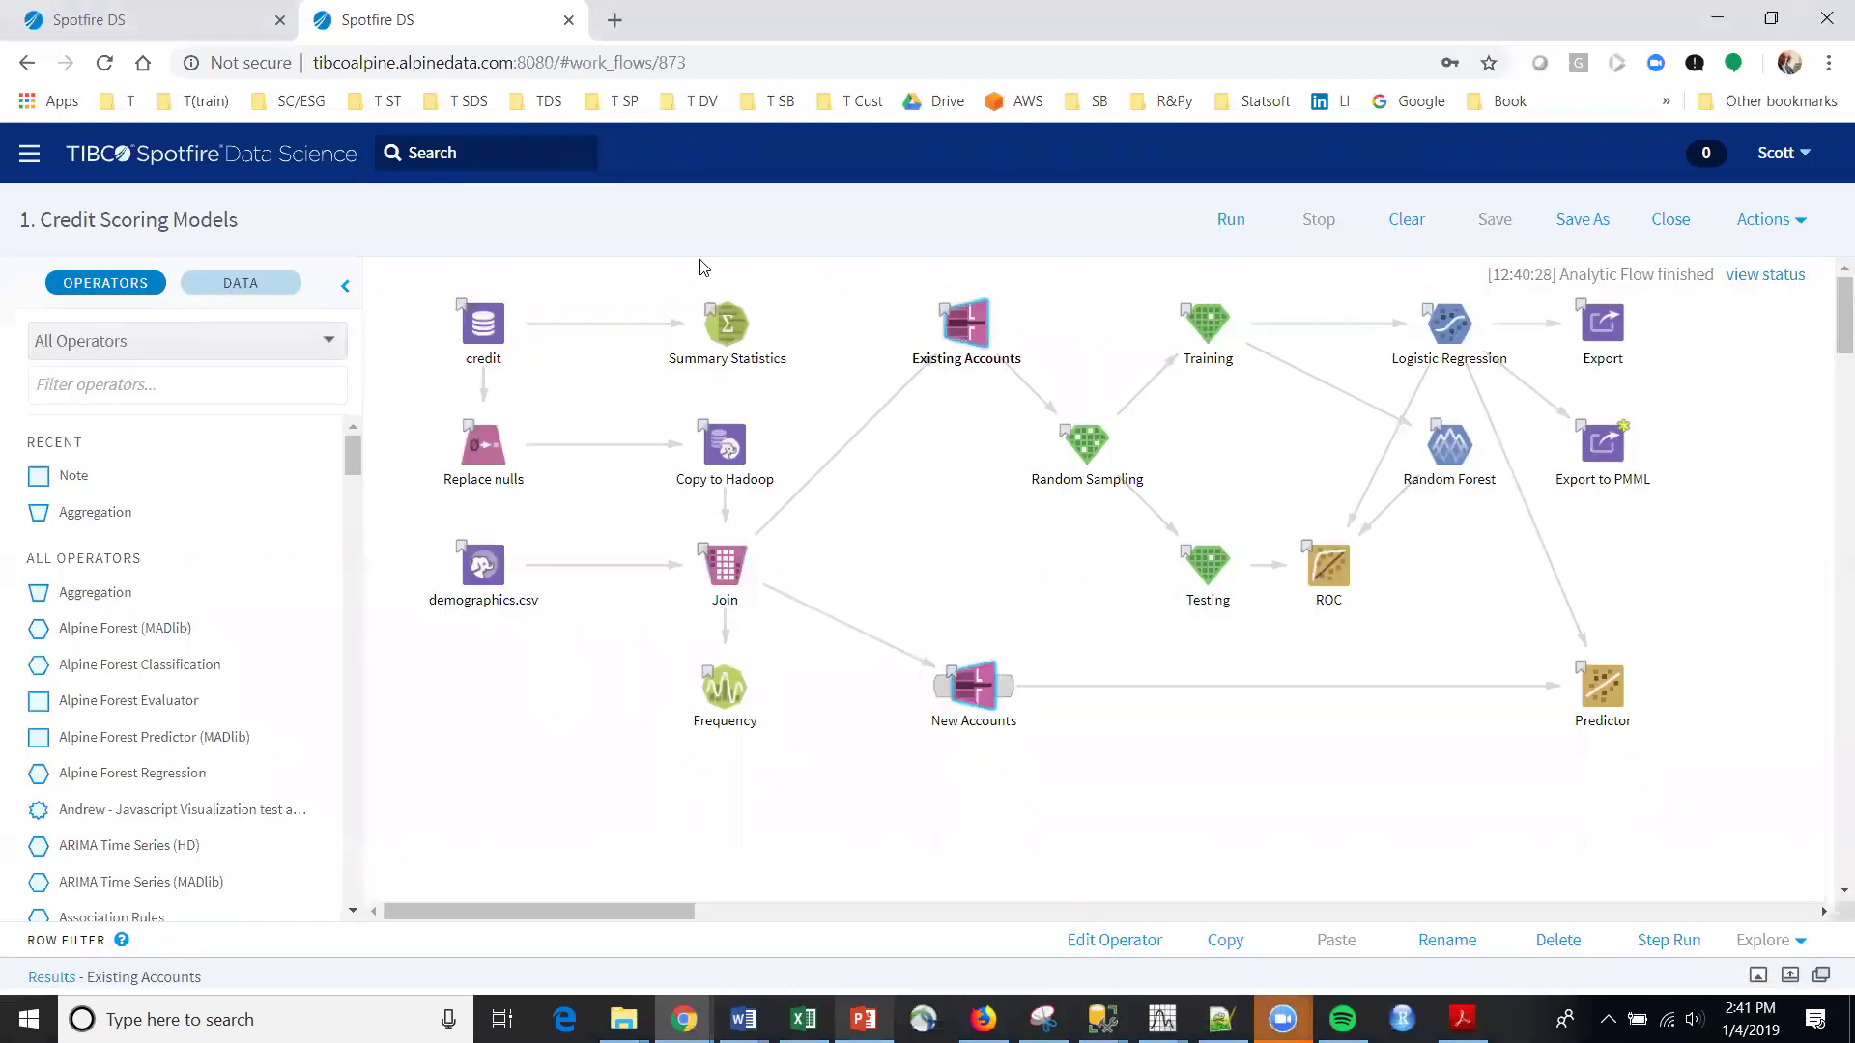
pyautogui.rightClick(724, 329)
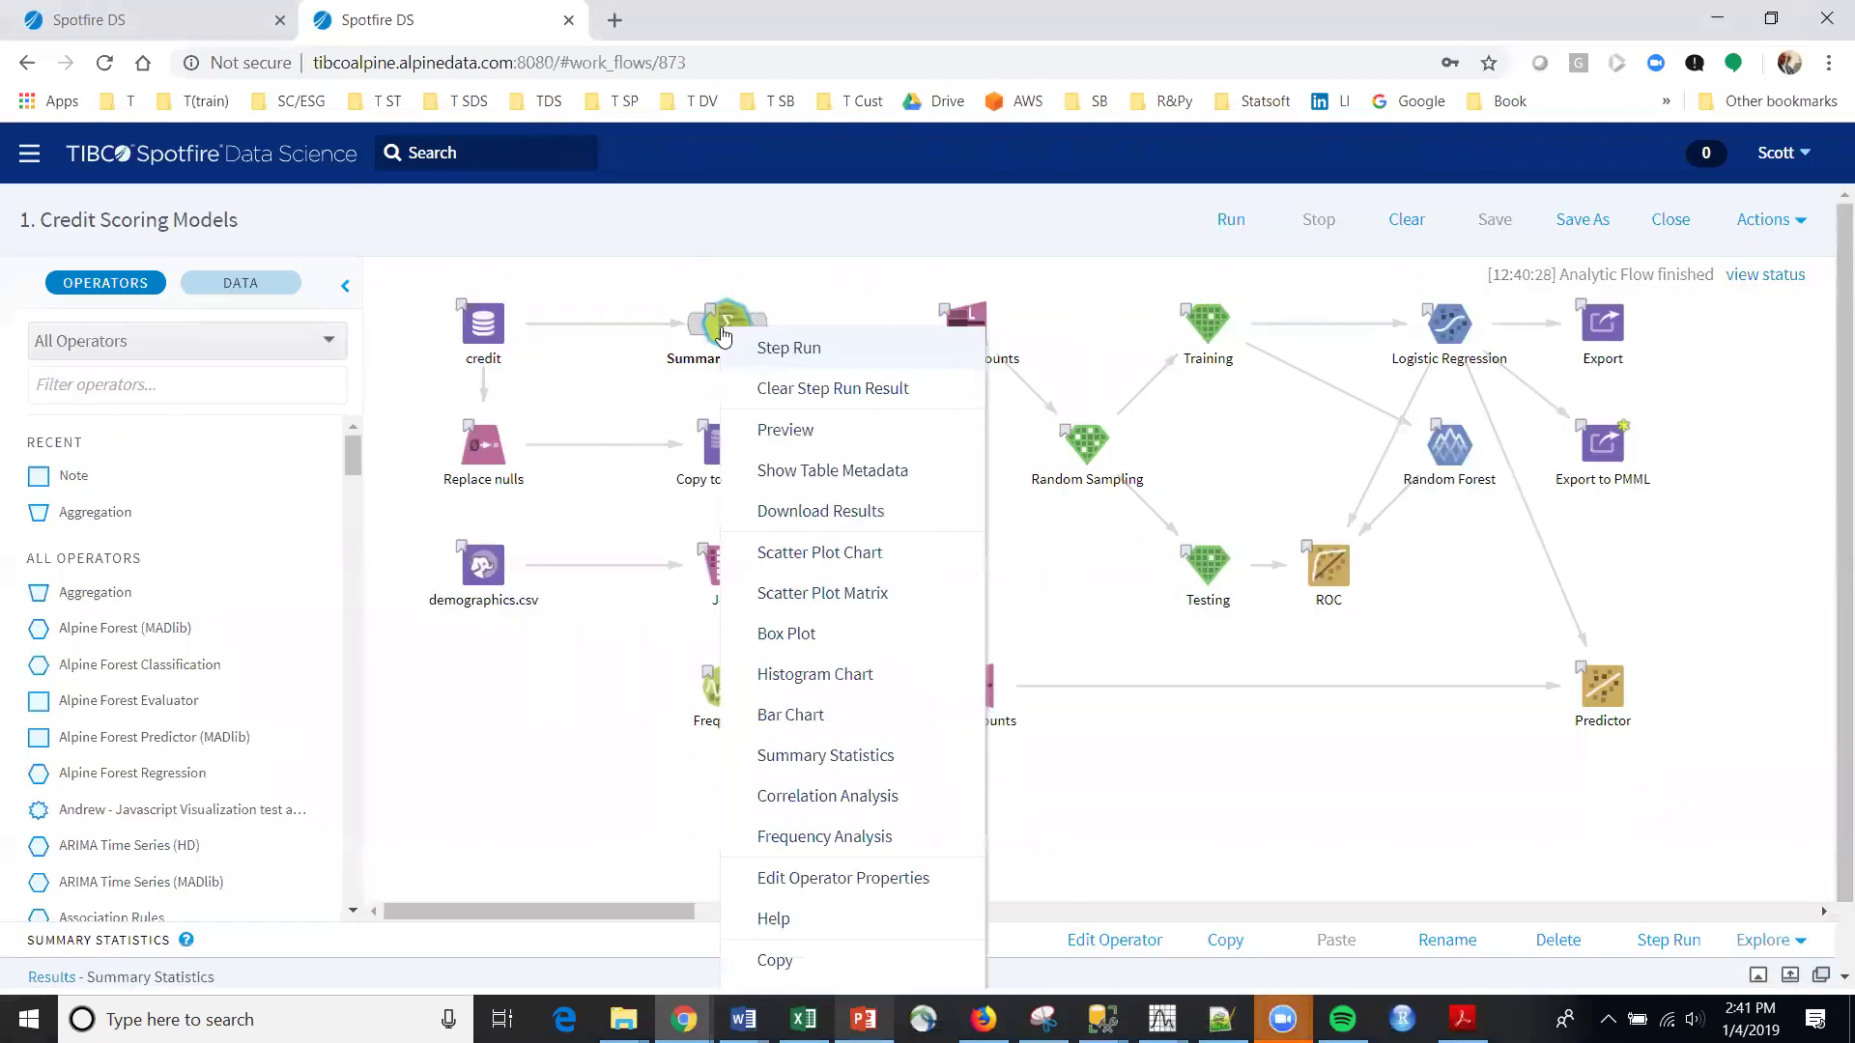
pyautogui.click(846, 514)
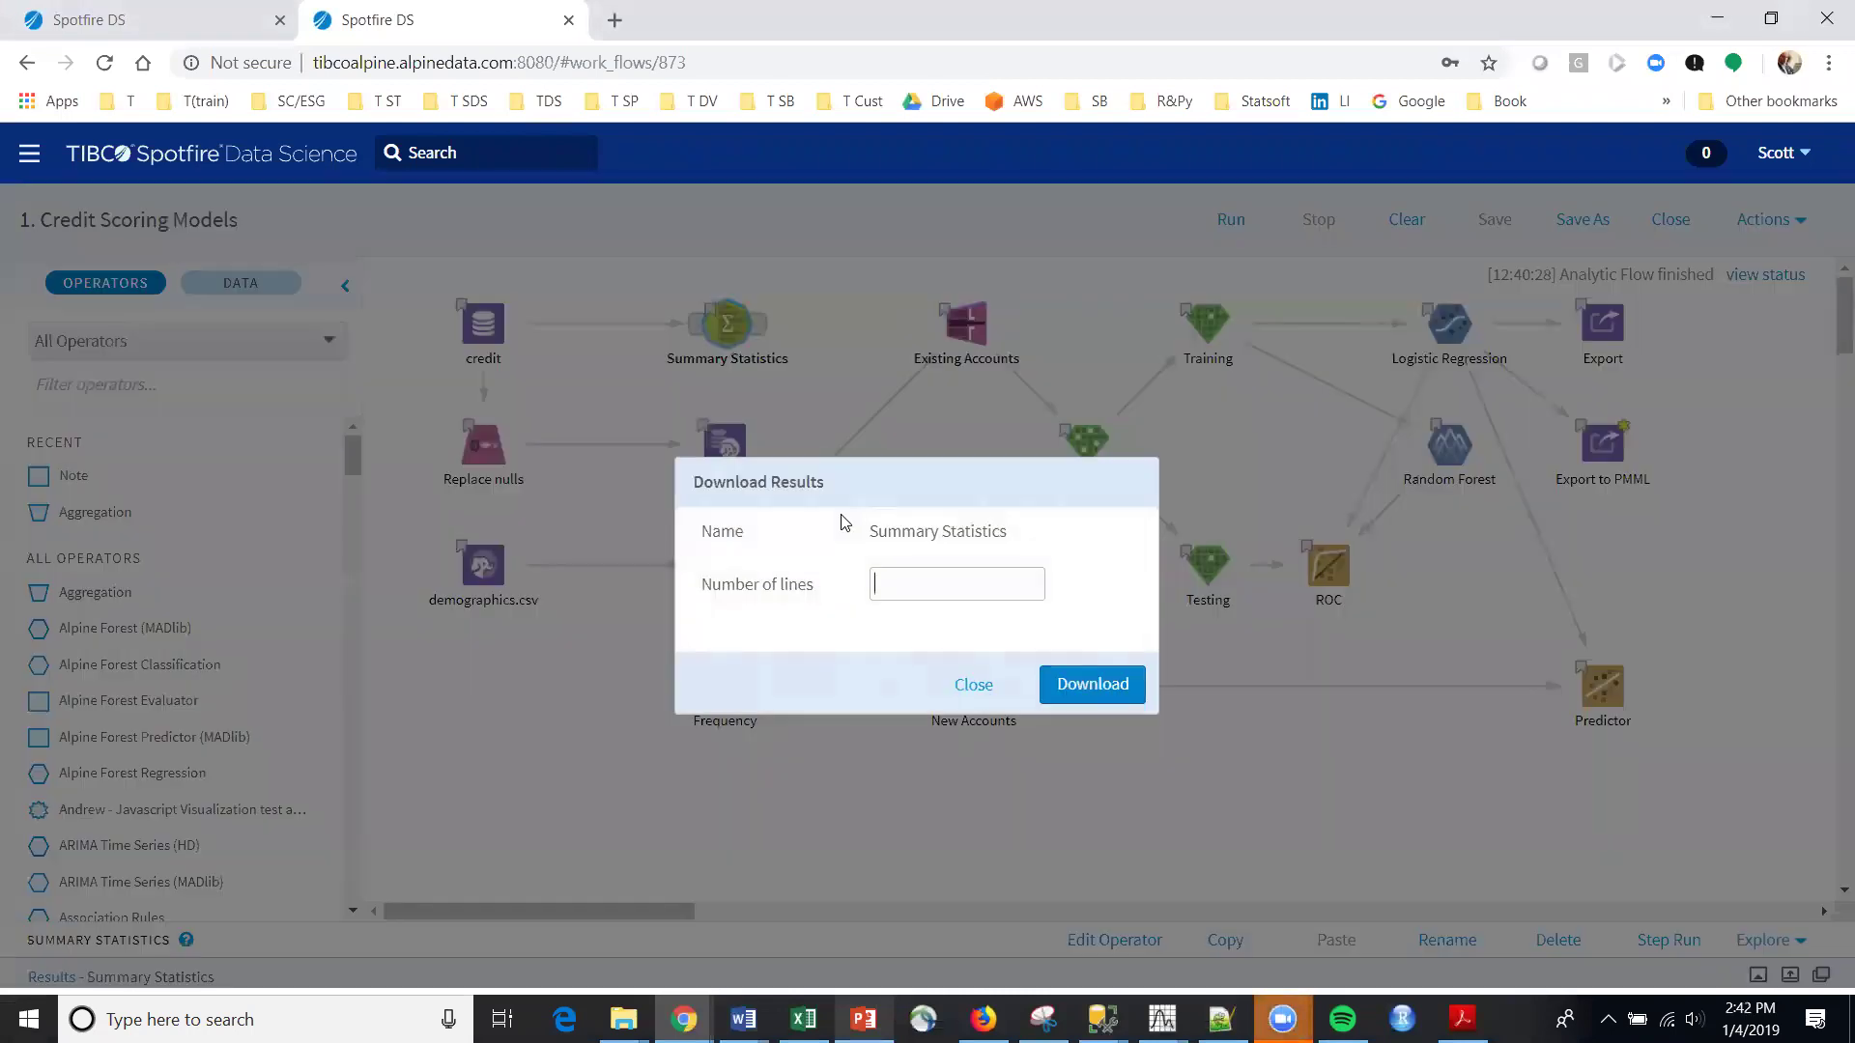
pyautogui.click(978, 684)
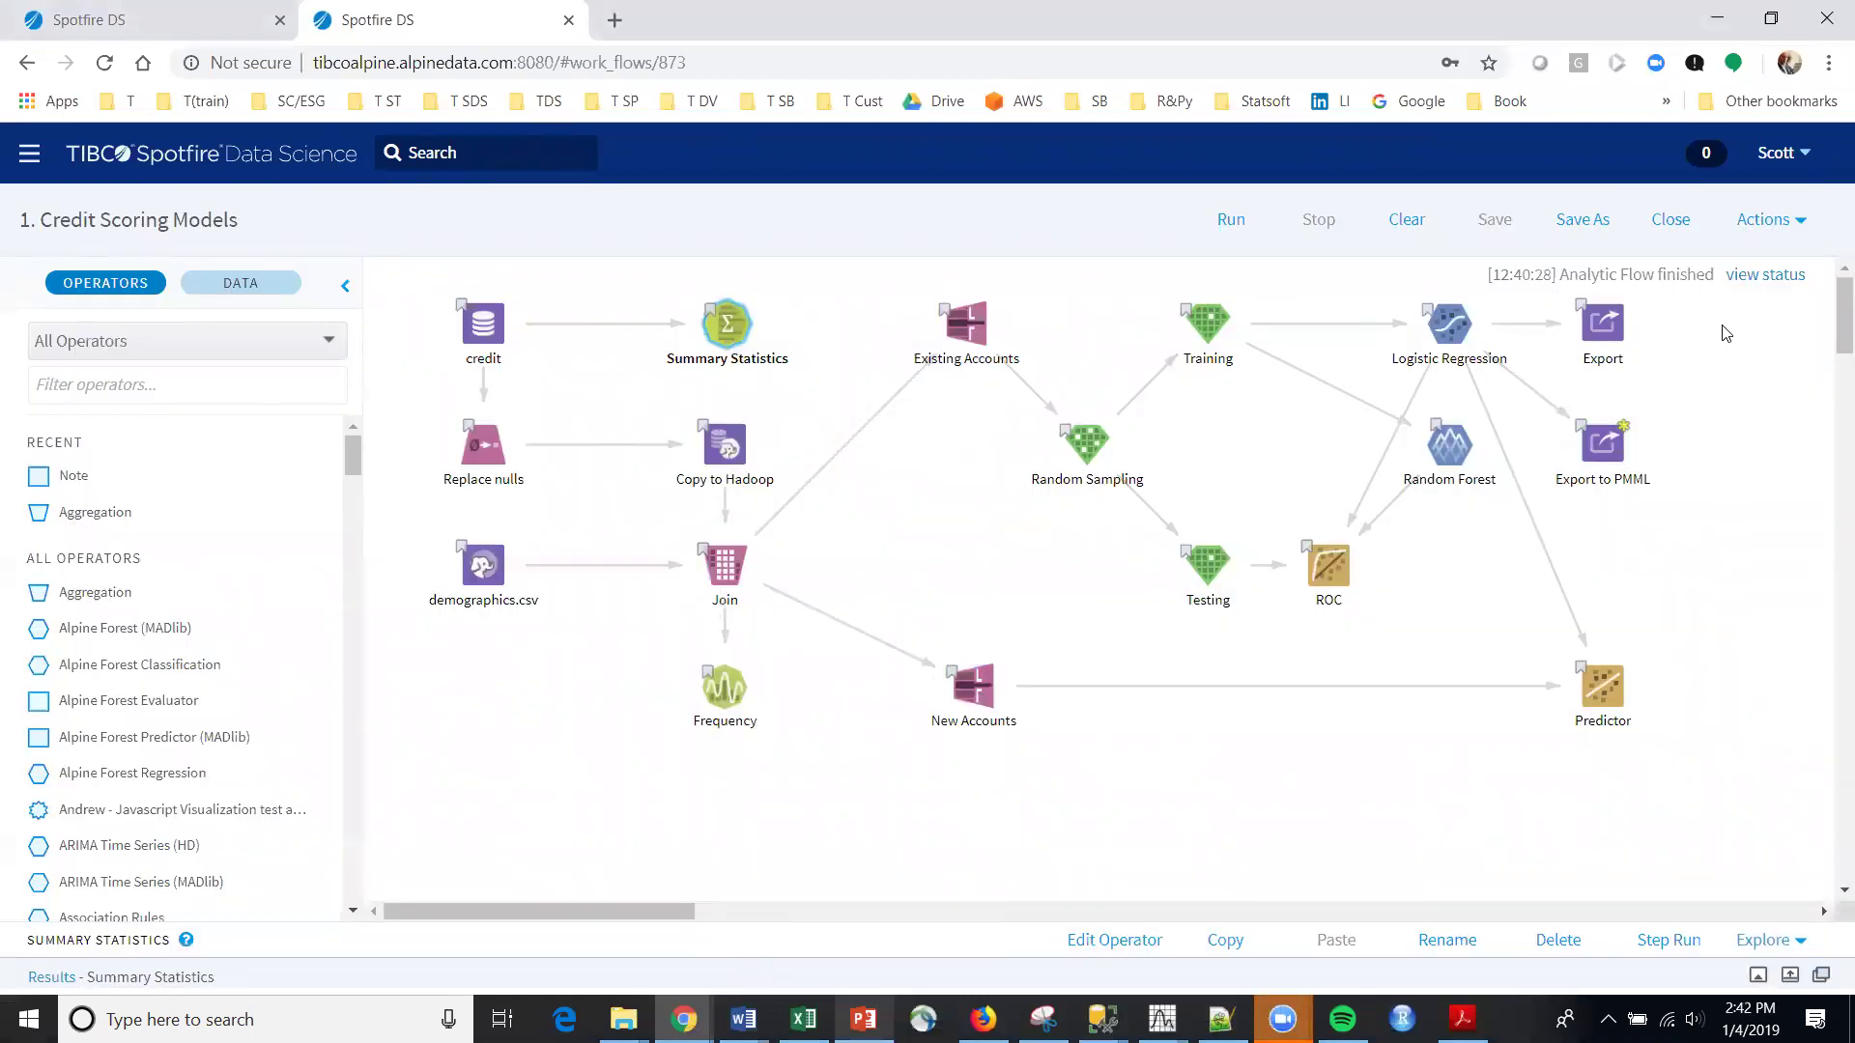
# Step: Open Your Workflow Results and select the 2019-01-04, 2018-08-05 and 2018-10-02 runs
pyautogui.click(1782, 233)
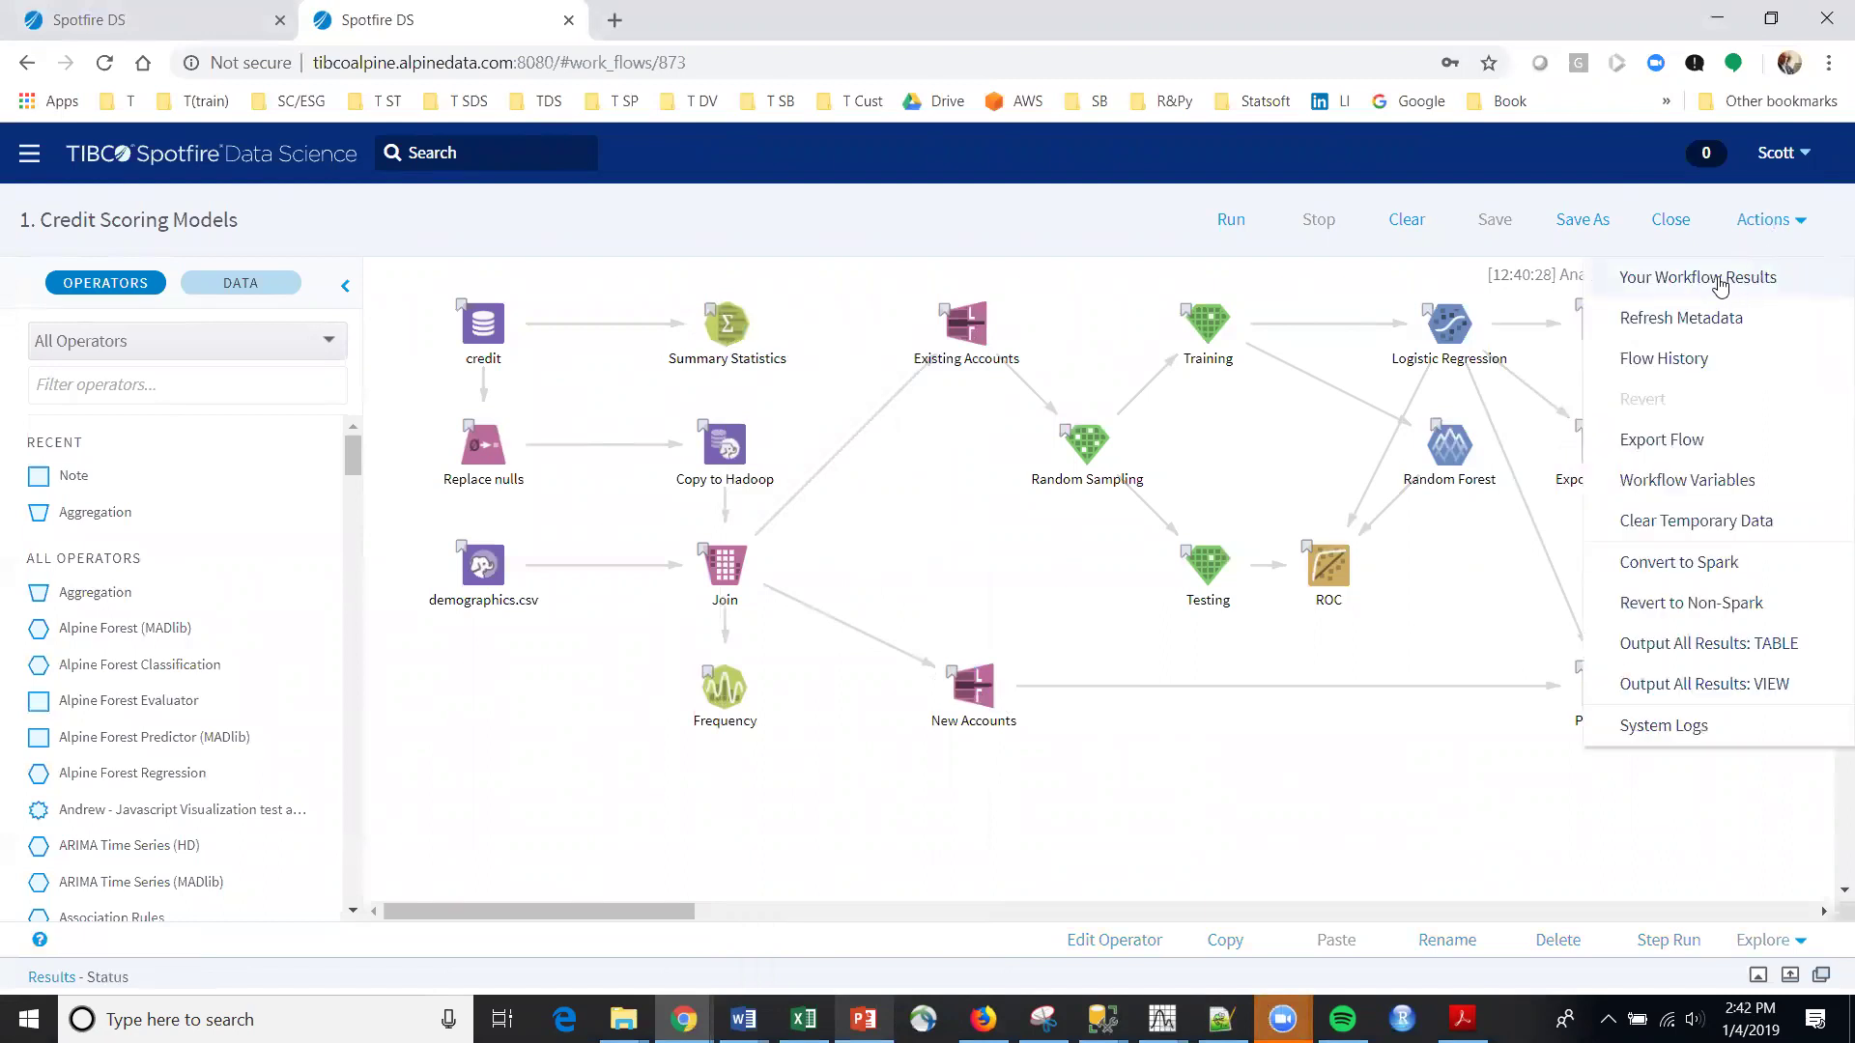
pyautogui.click(1683, 278)
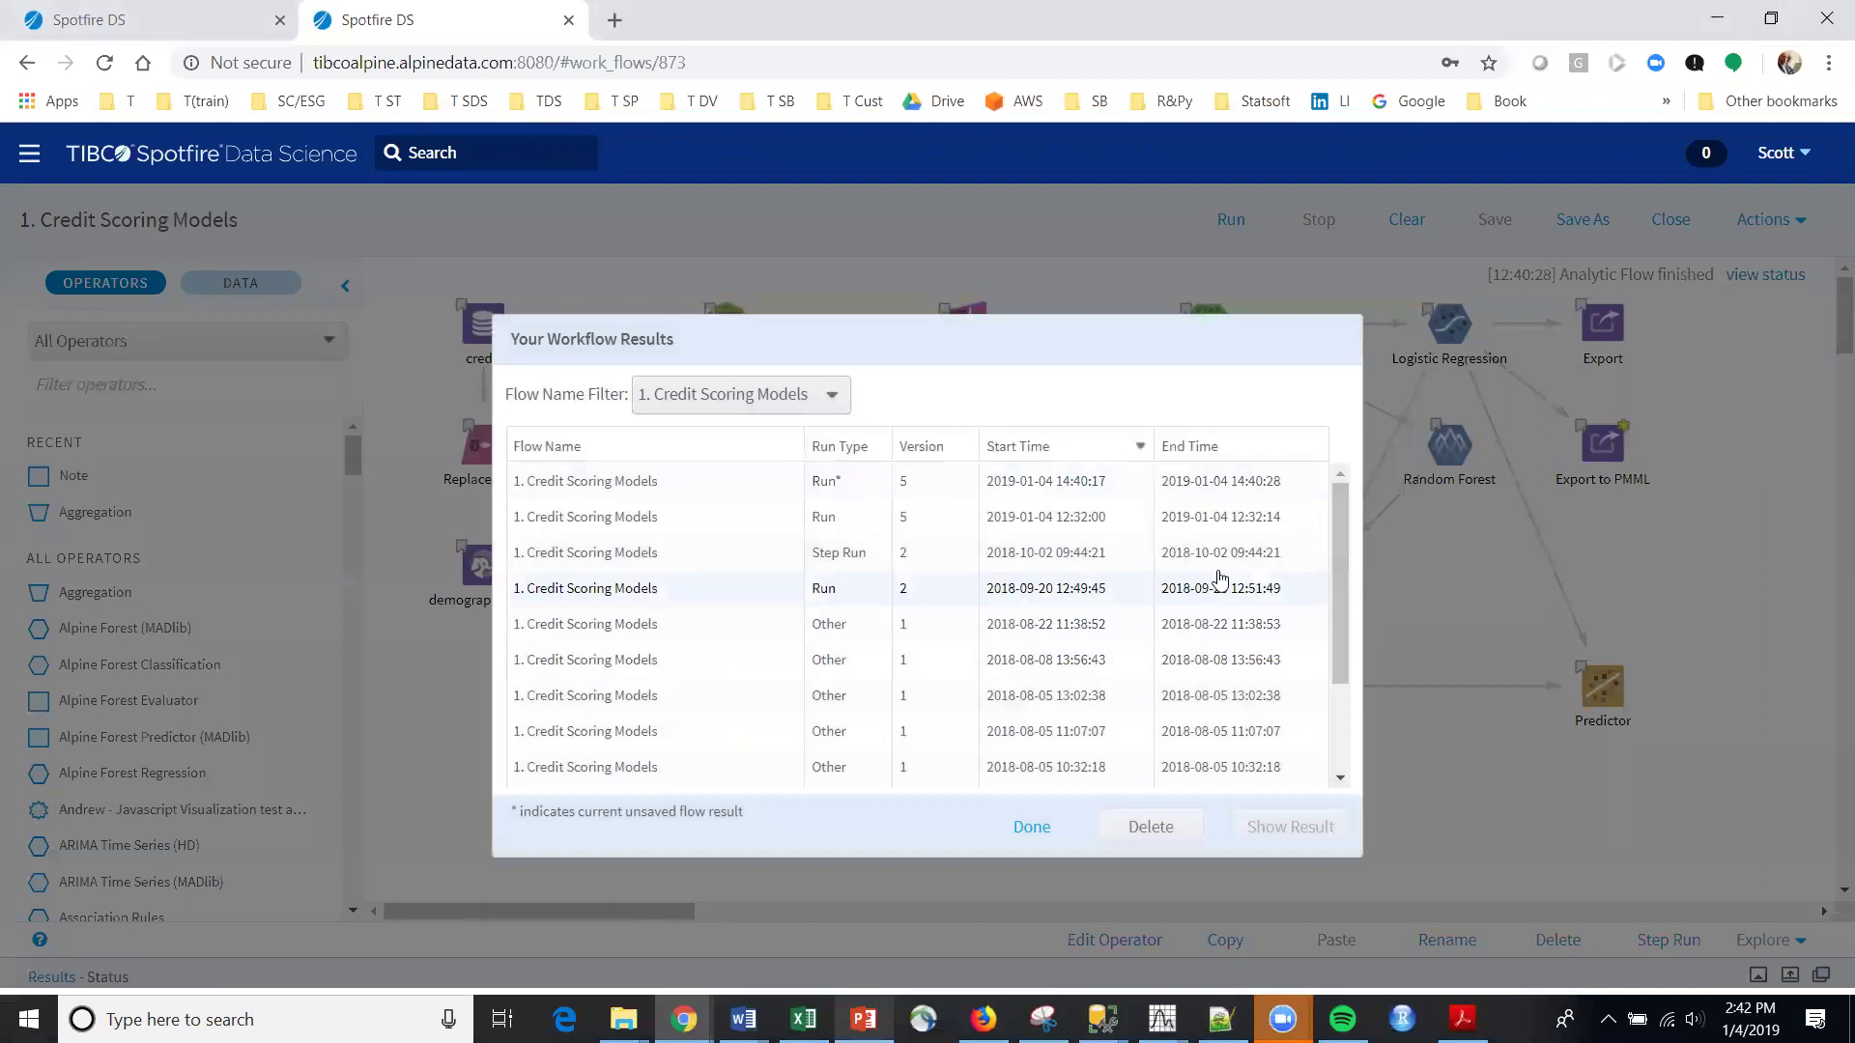
pyautogui.moveTo(1346, 530)
pyautogui.mouseDown()
pyautogui.moveTo(1331, 632)
pyautogui.moveTo(1328, 486)
pyautogui.mouseUp()
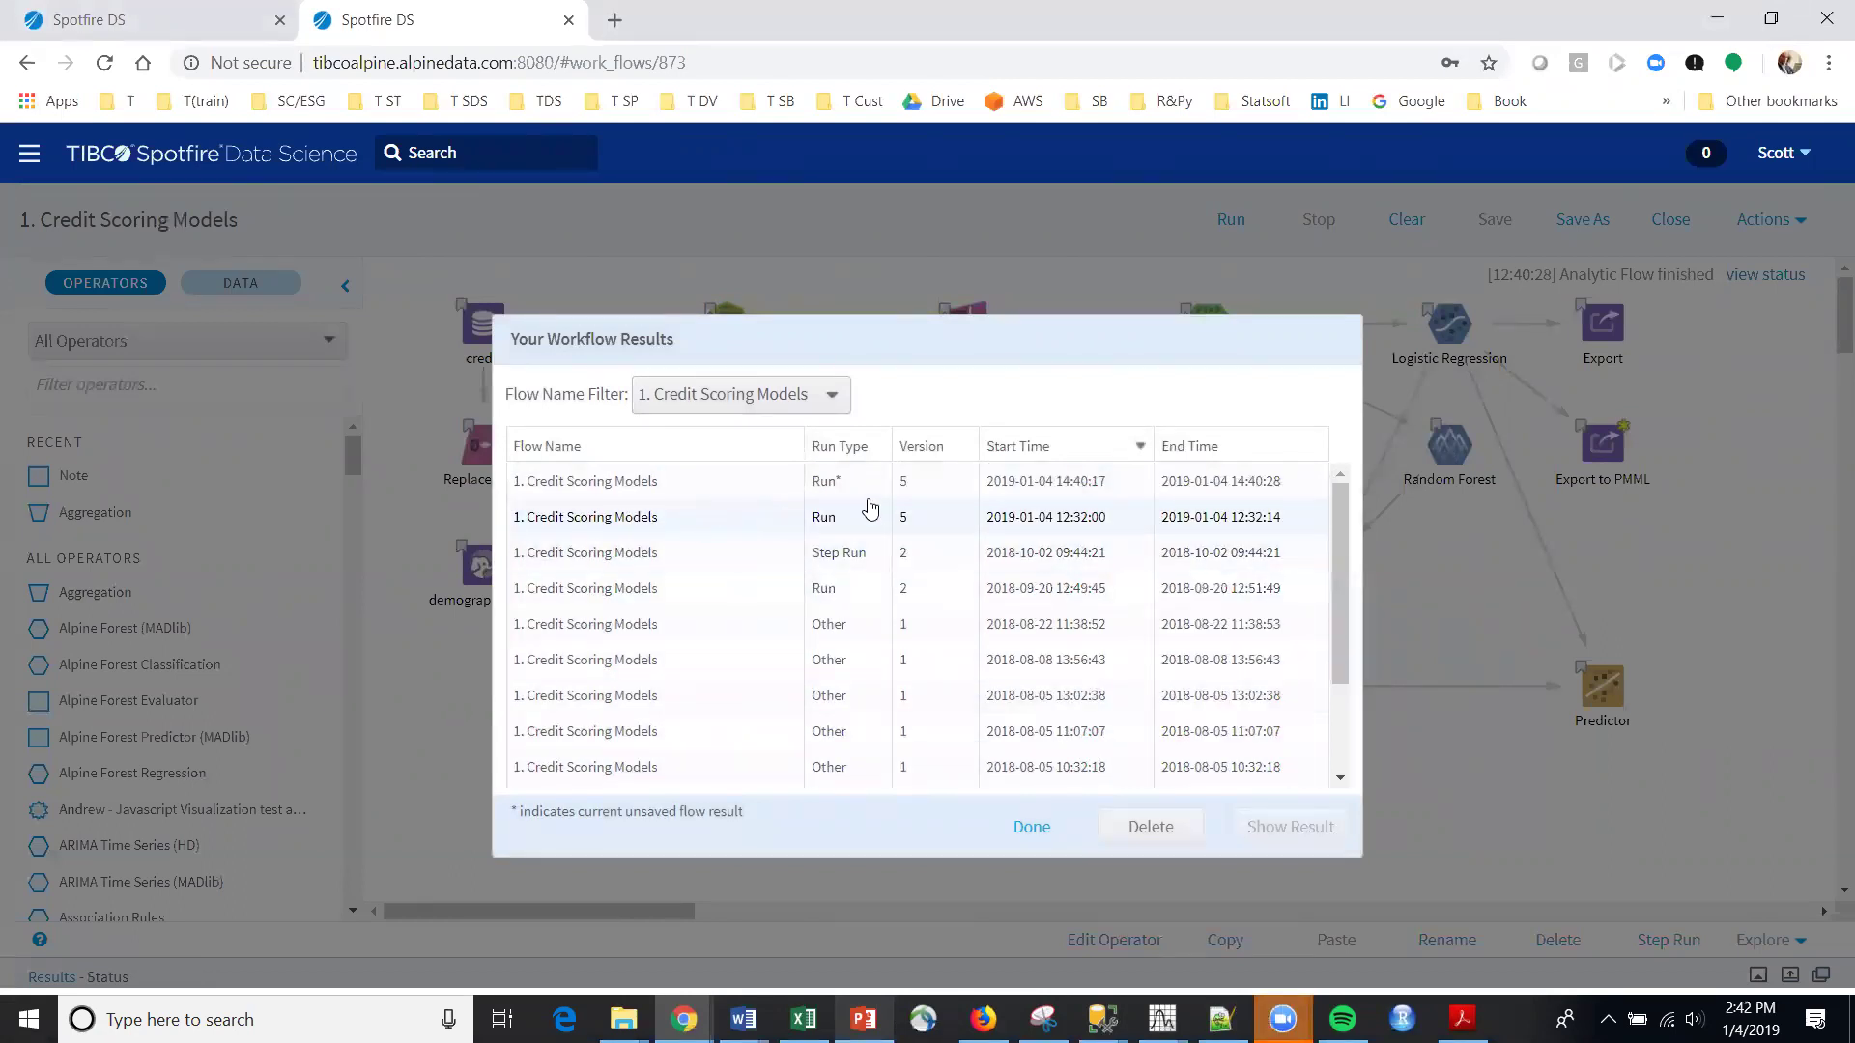
pyautogui.click(620, 528)
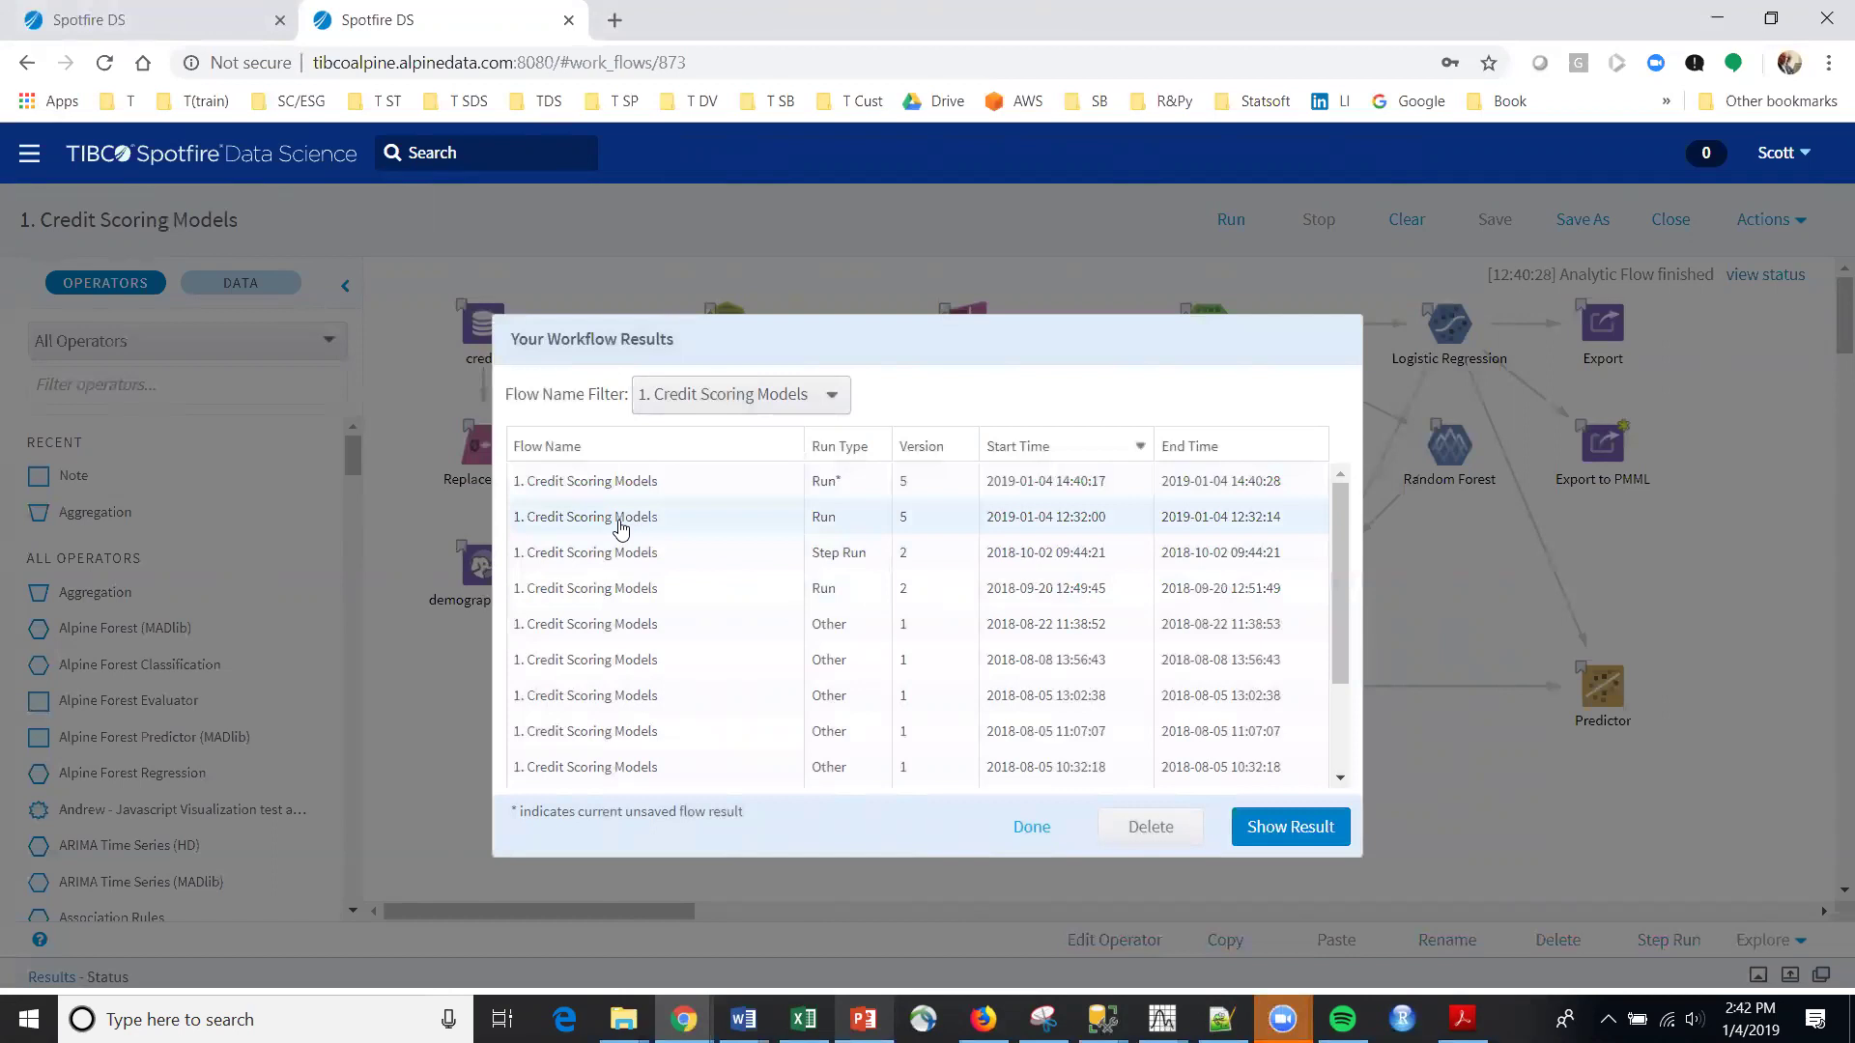
pyautogui.click(609, 698)
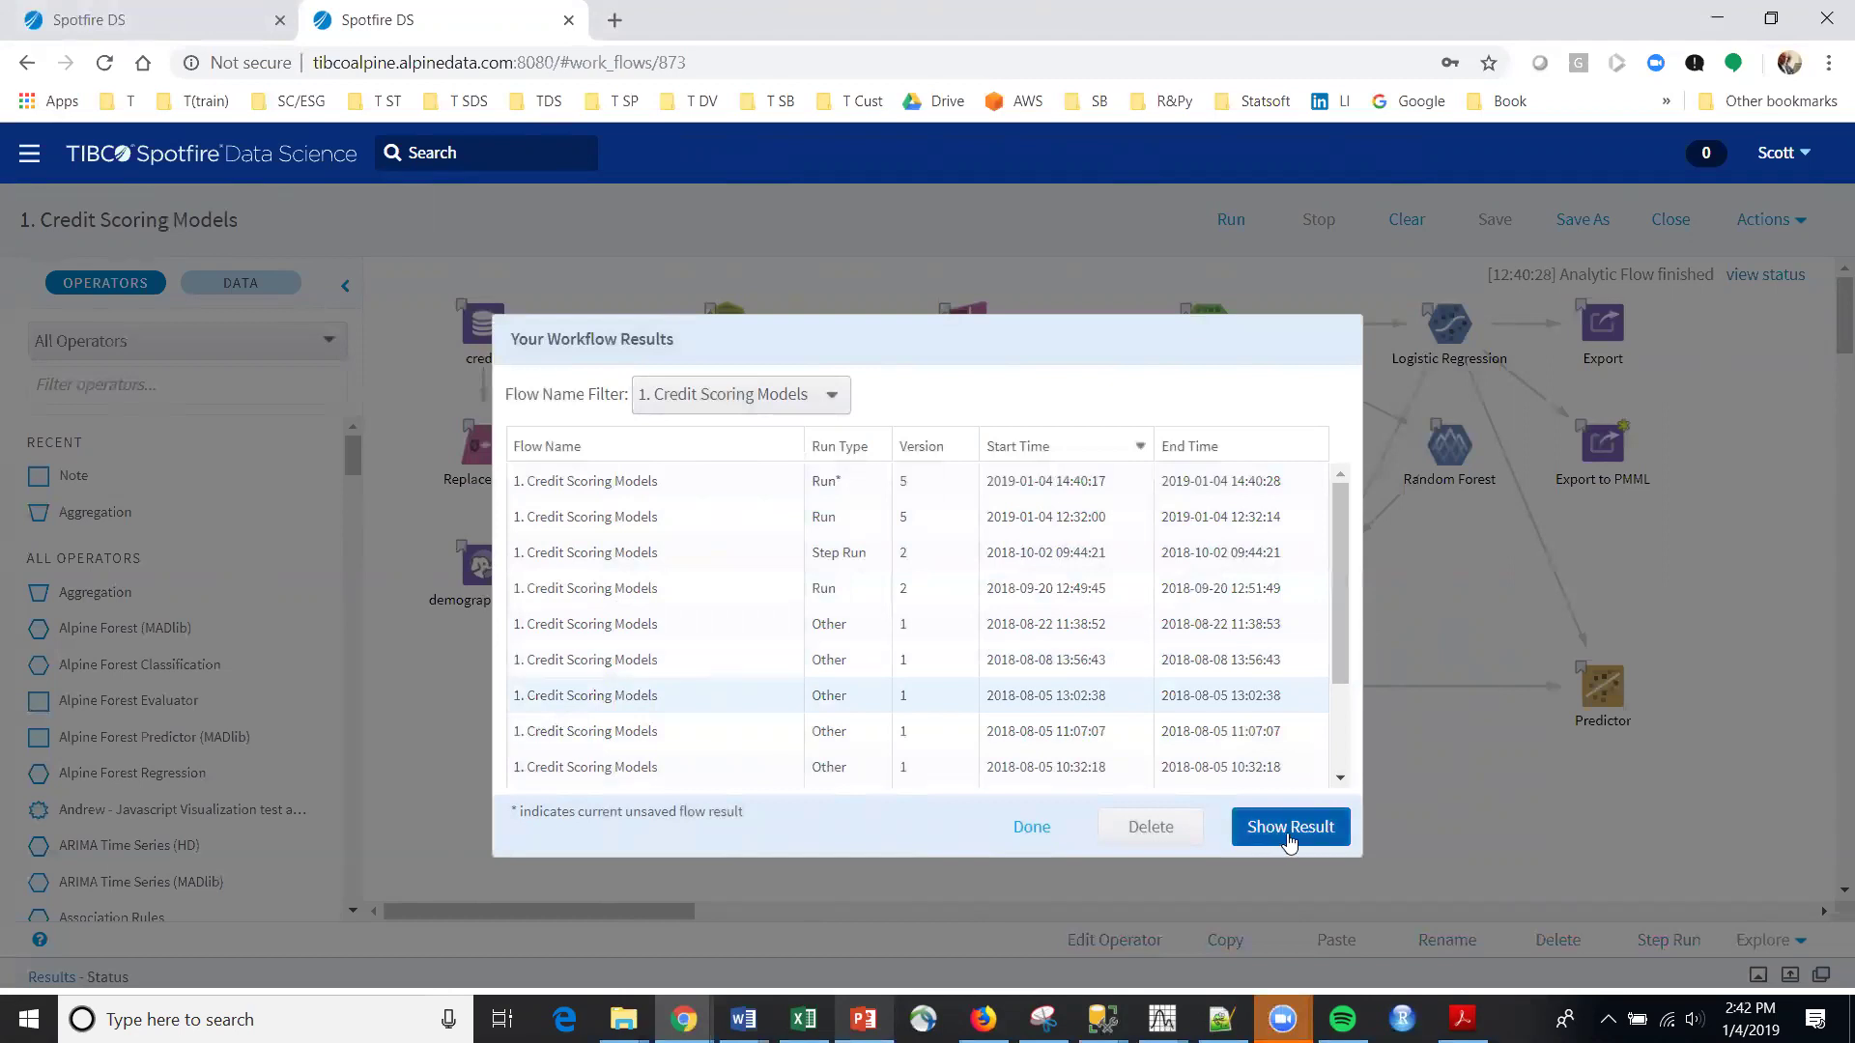
pyautogui.click(664, 553)
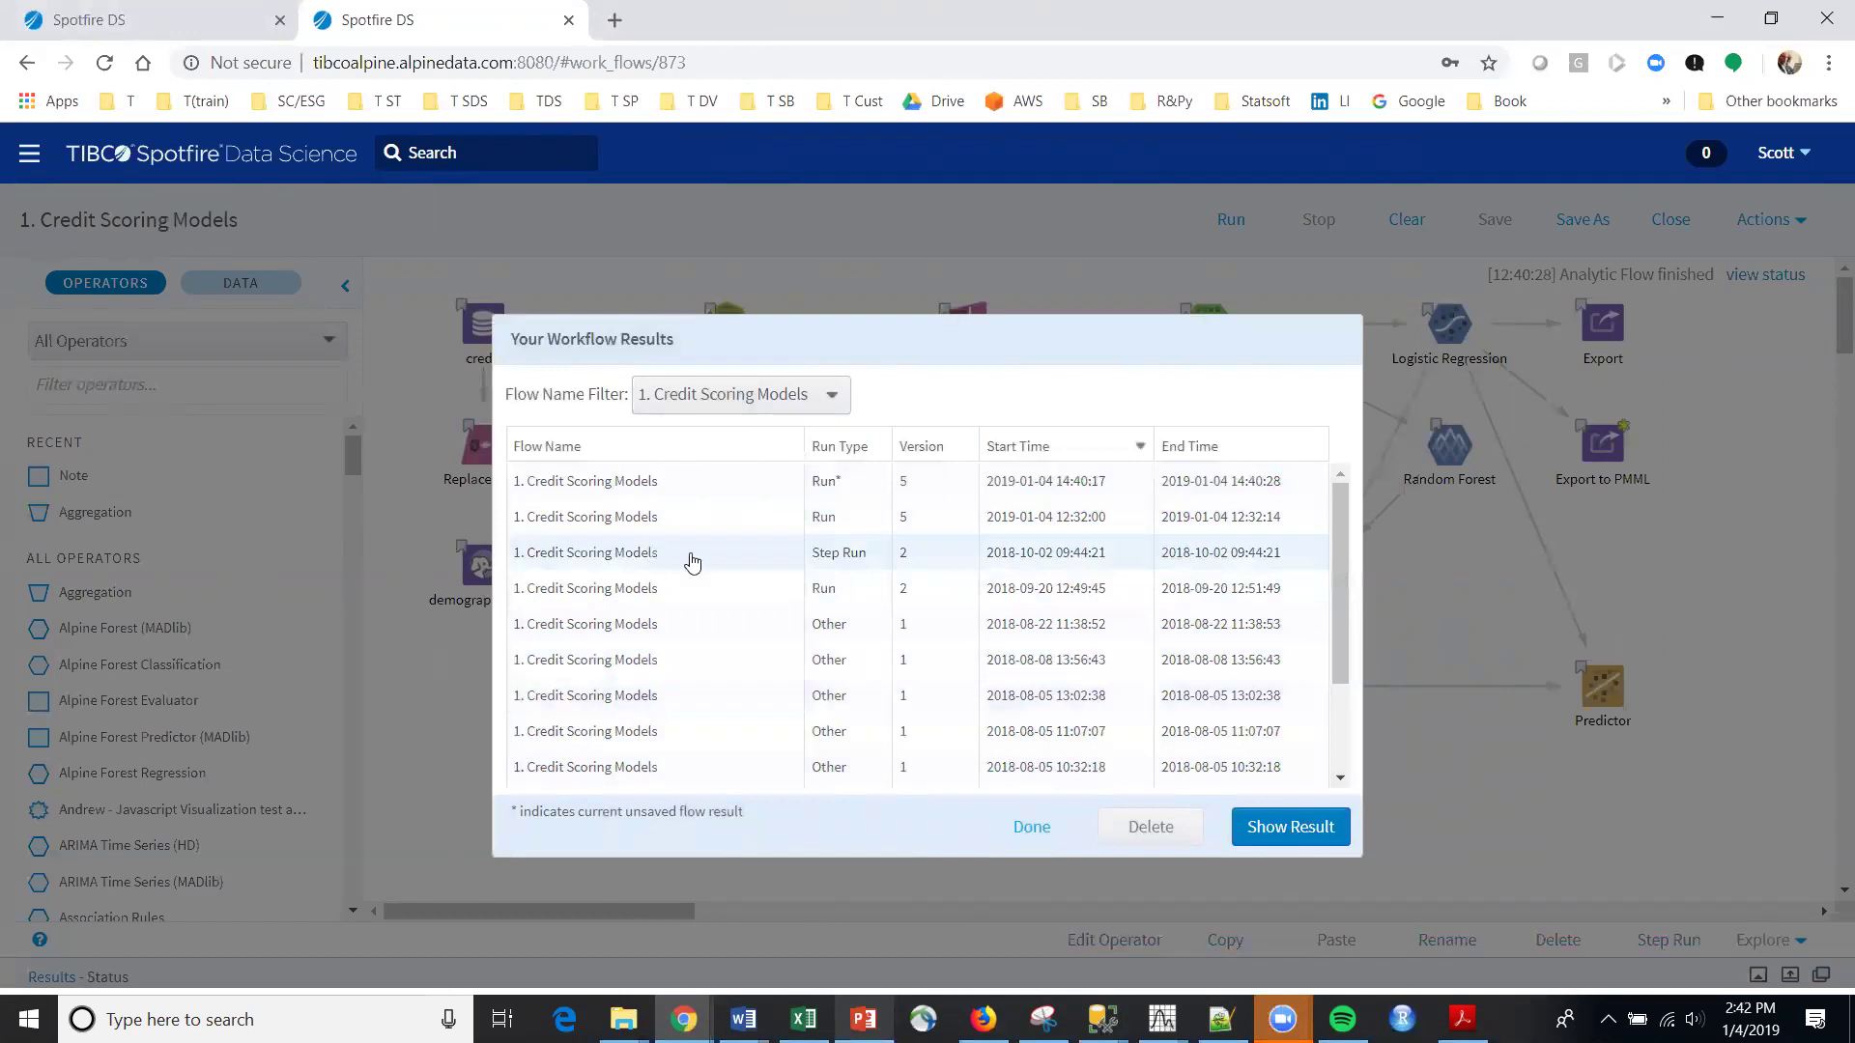
pyautogui.click(1292, 828)
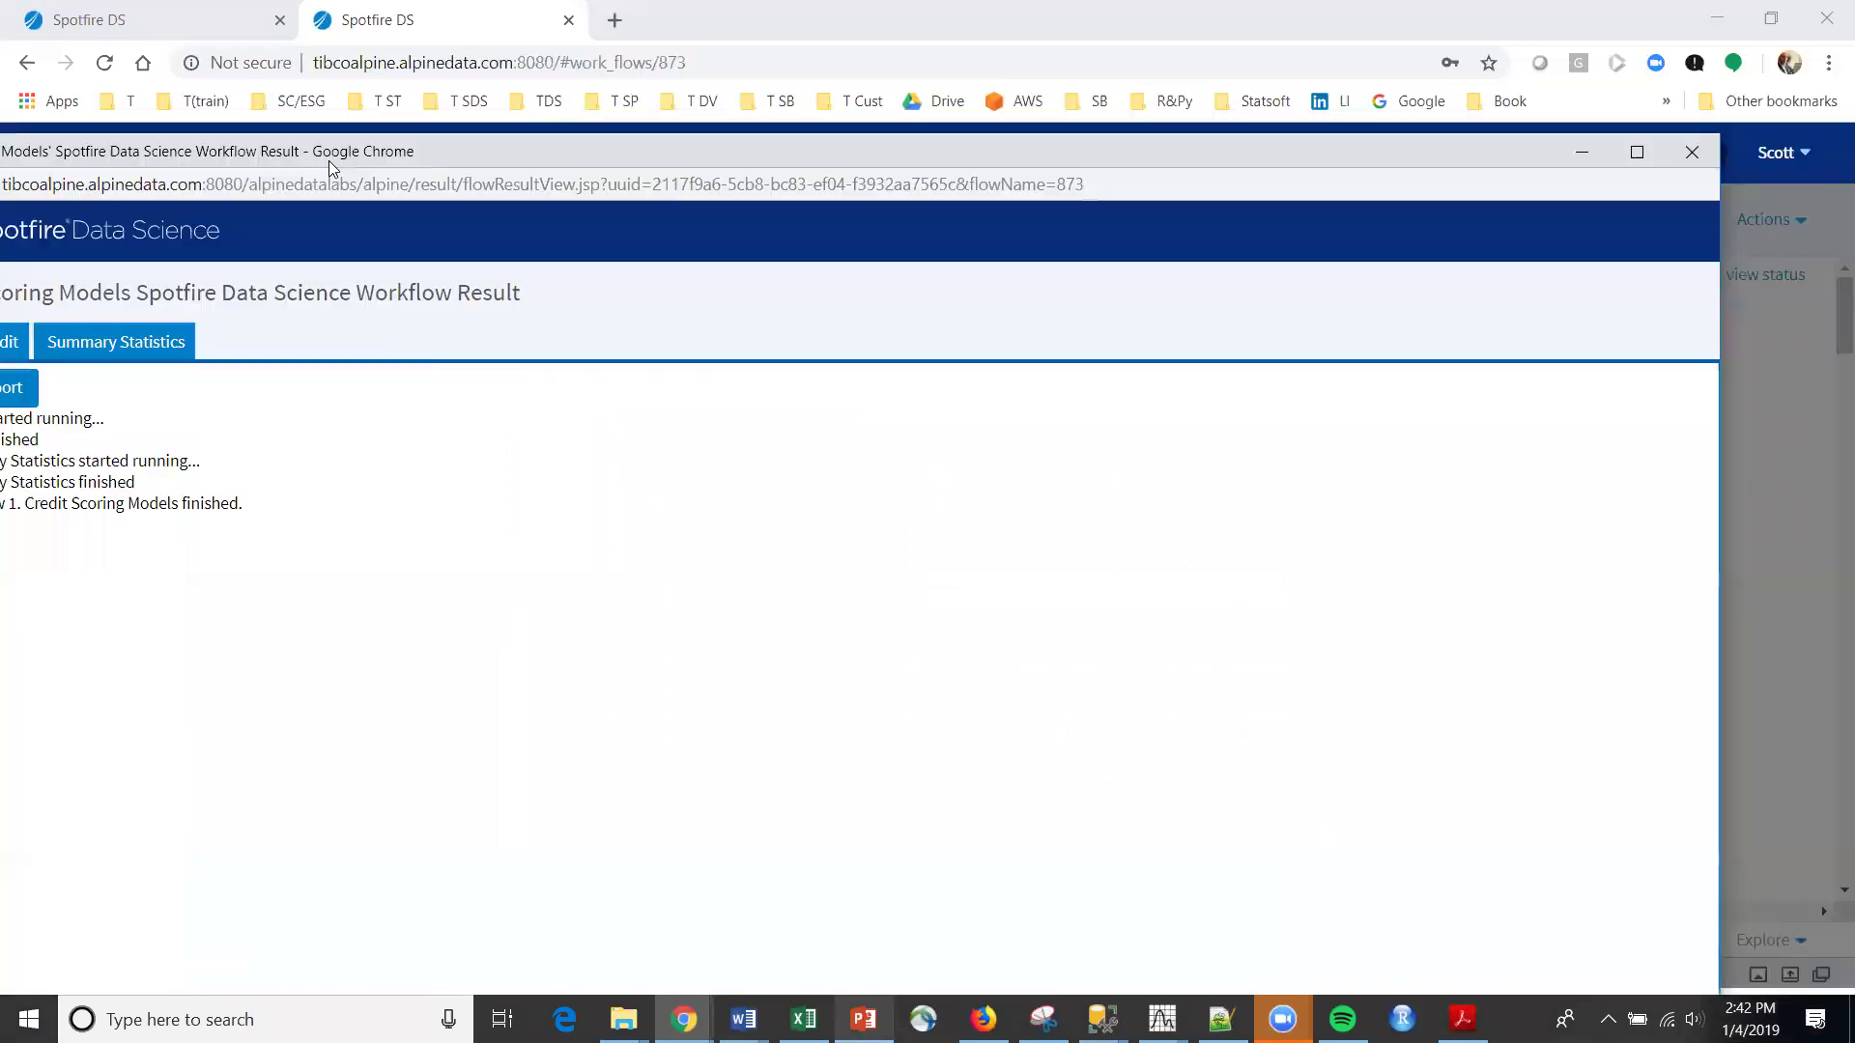
pyautogui.moveTo(545, 74); pyautogui.dragTo(218, 162)
pyautogui.click(1688, 152)
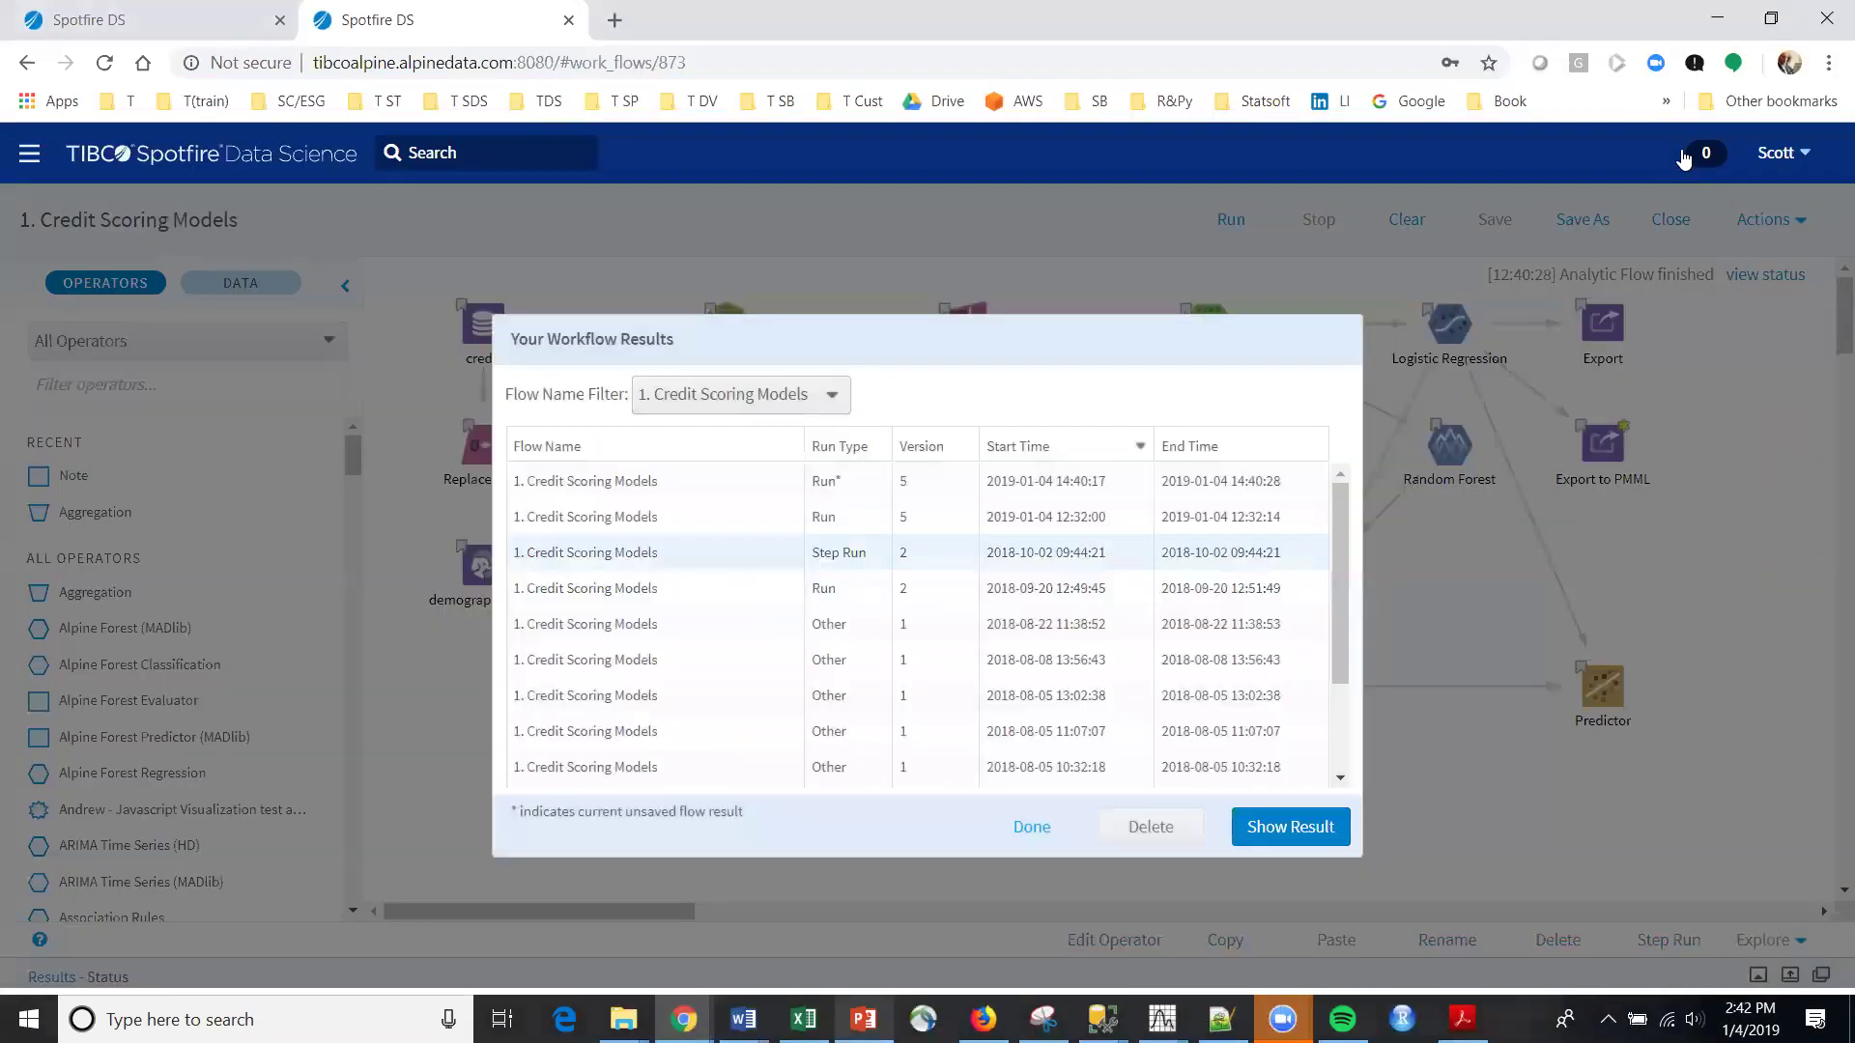